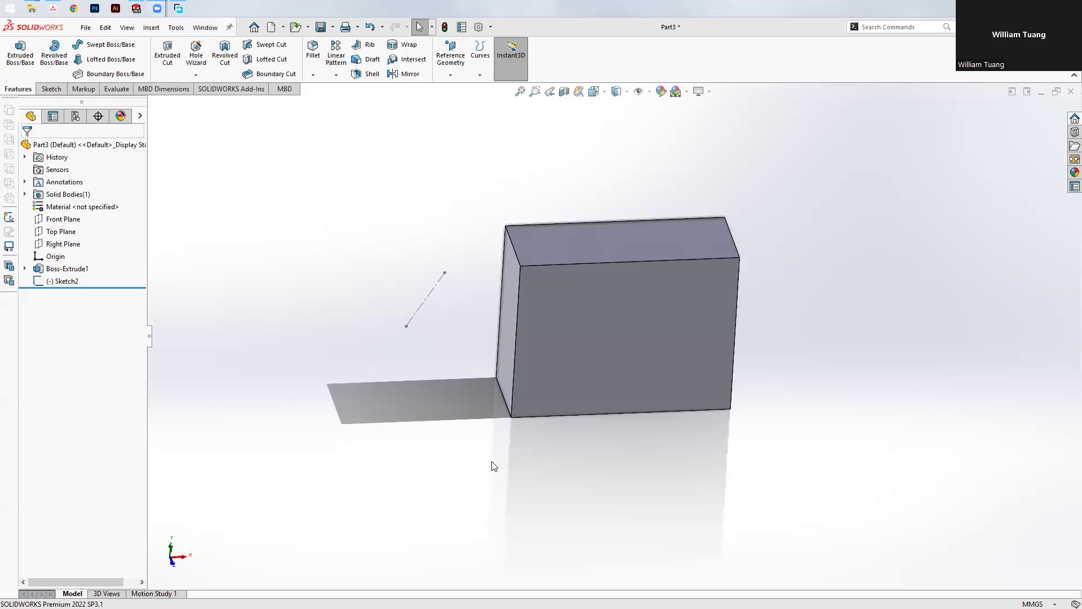
Toggle between the Sketch and Features tabs, repeatedly opening and closing the Reference Geometry list.
{"action": "left_click", "coordinate": [451, 75]}
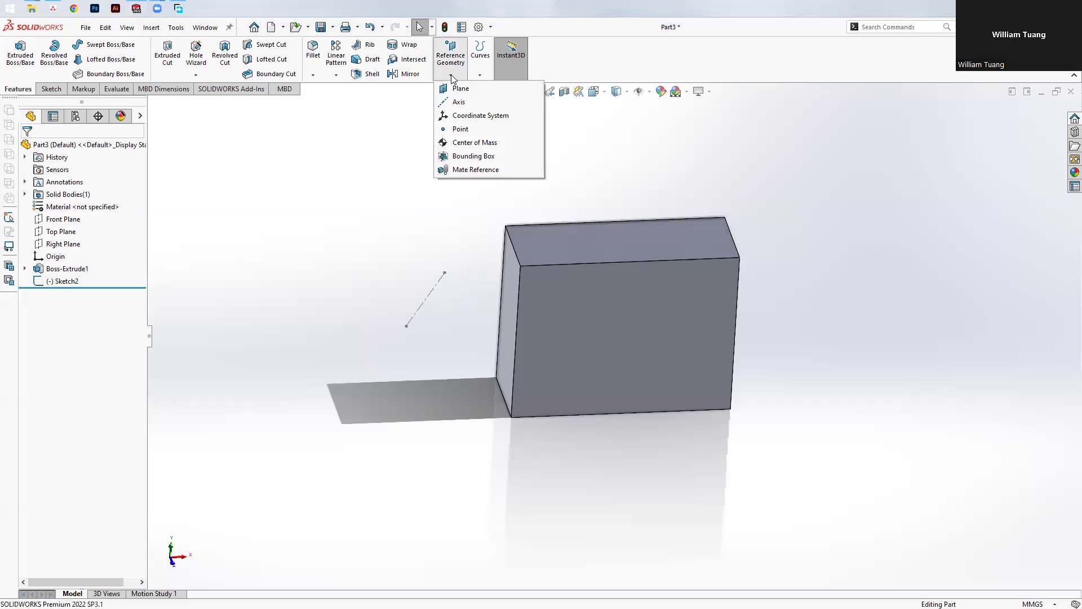
{"action": "left_click", "coordinate": [452, 76]}
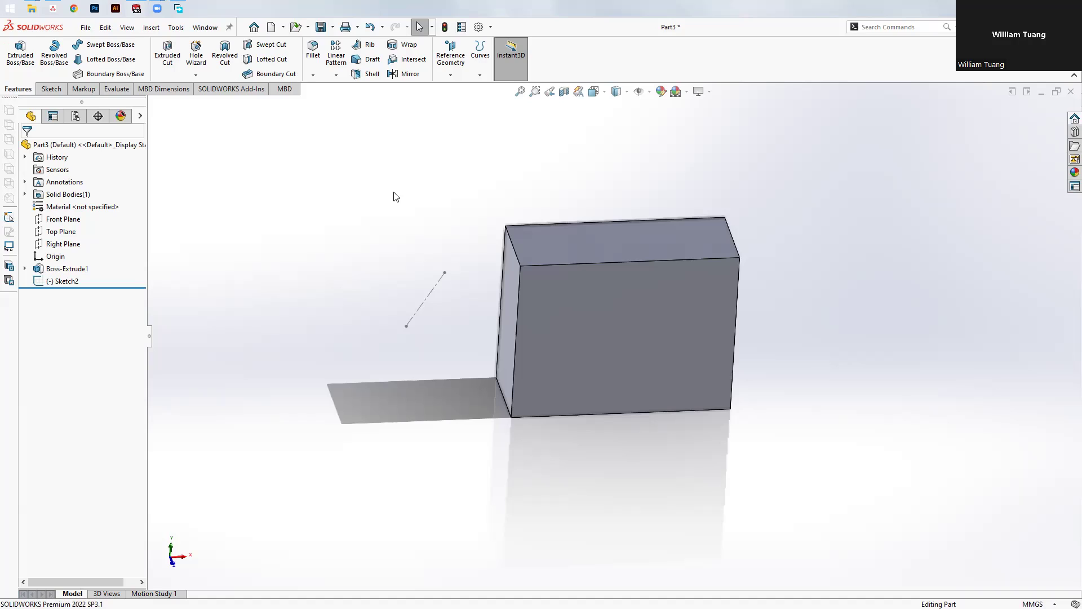
{"action": "left_click", "coordinate": [51, 88]}
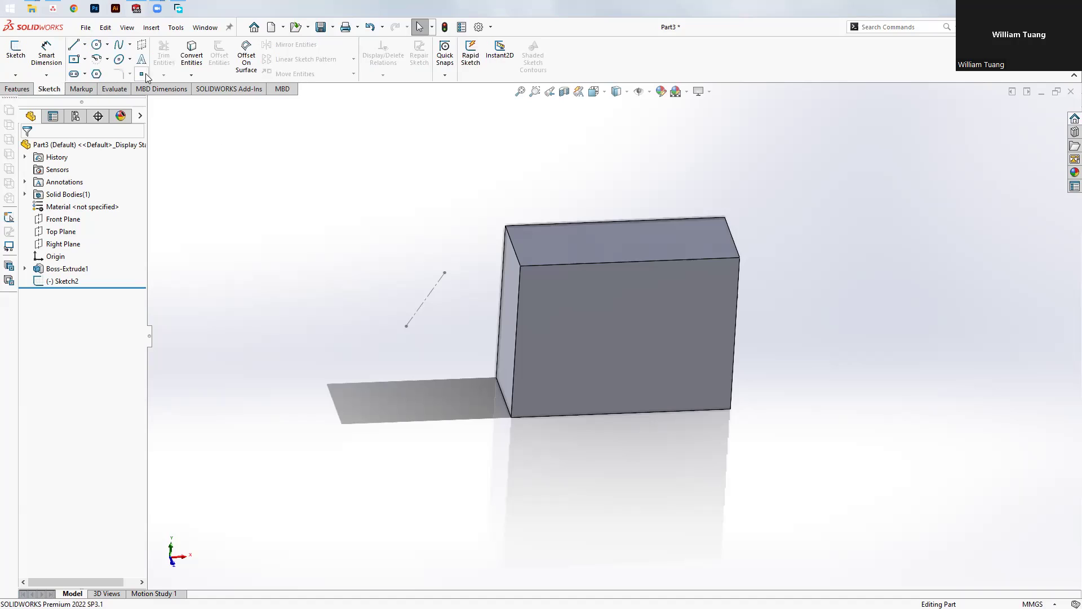
{"action": "left_click", "coordinate": [17, 88]}
{"action": "left_click", "coordinate": [451, 76]}
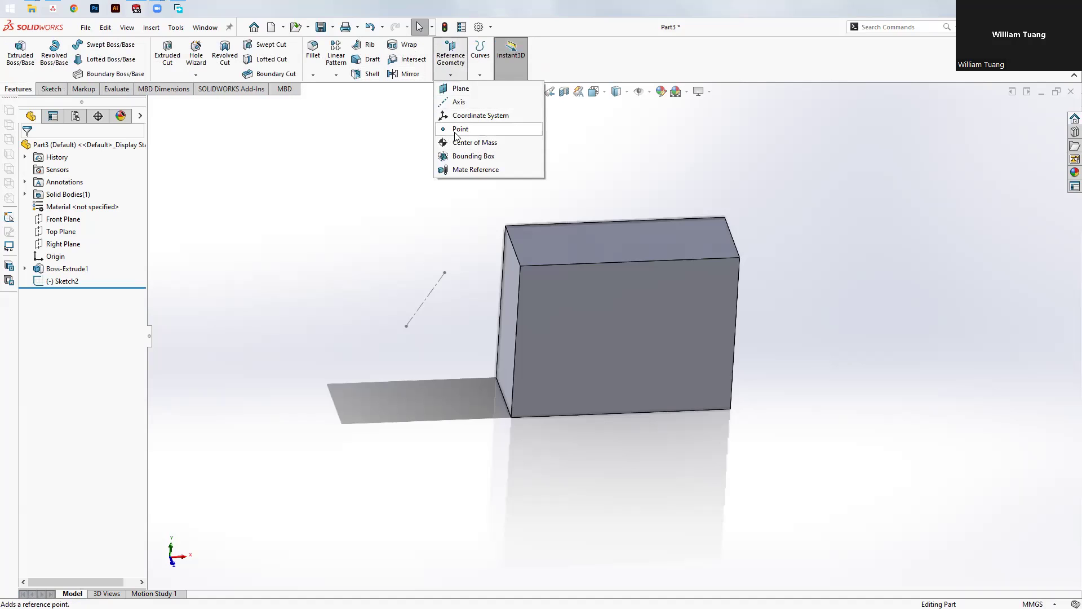
{"action": "left_click", "coordinate": [278, 210]}
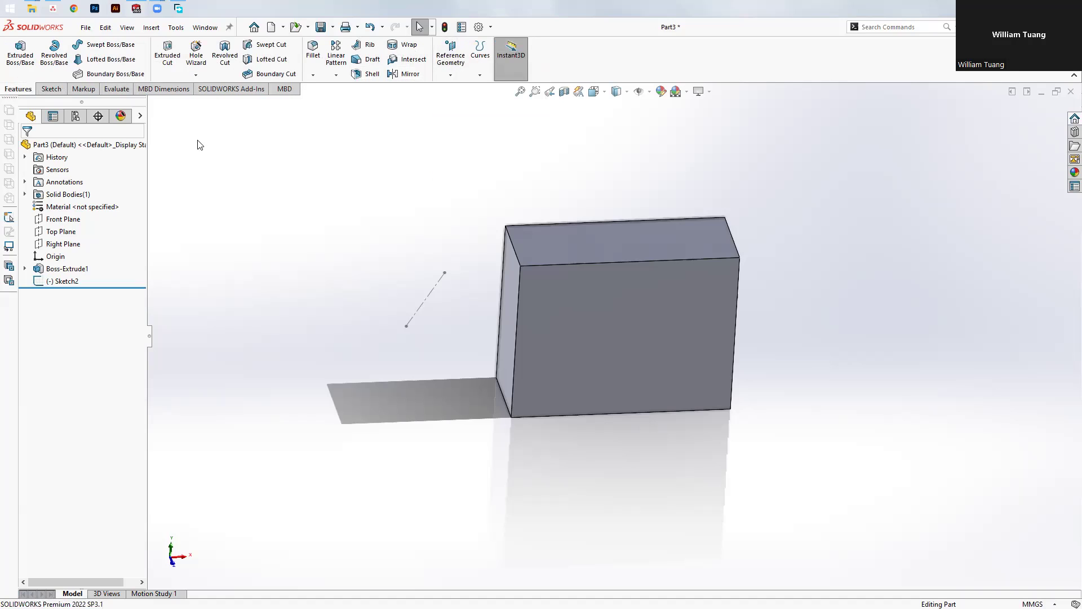
{"action": "left_click", "coordinate": [50, 88]}
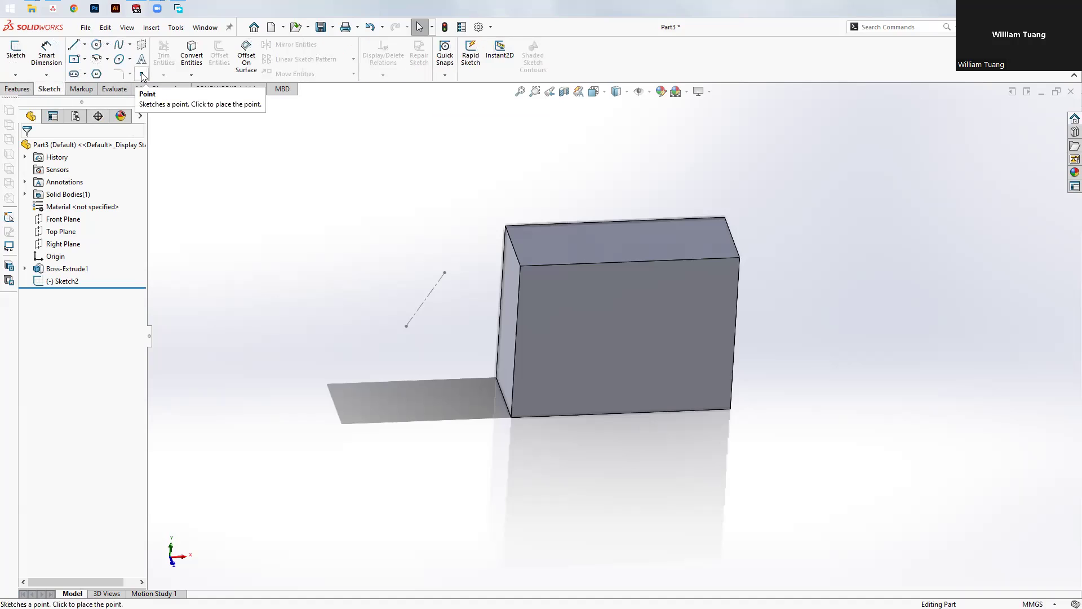
{"action": "left_click", "coordinate": [31, 88]}
{"action": "left_click", "coordinate": [451, 75]}
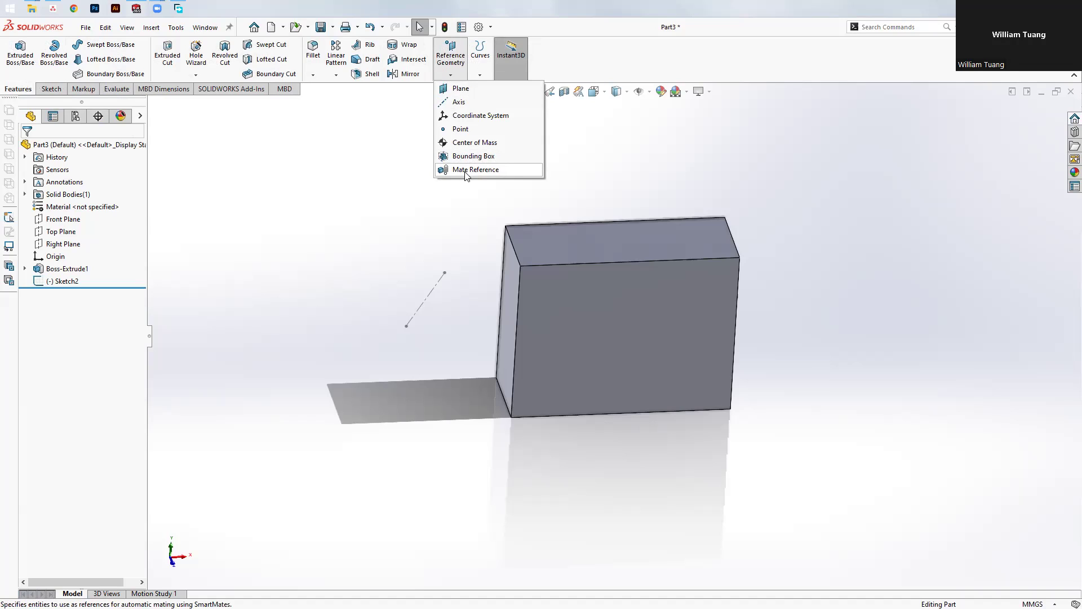
{"action": "left_click", "coordinate": [376, 229]}
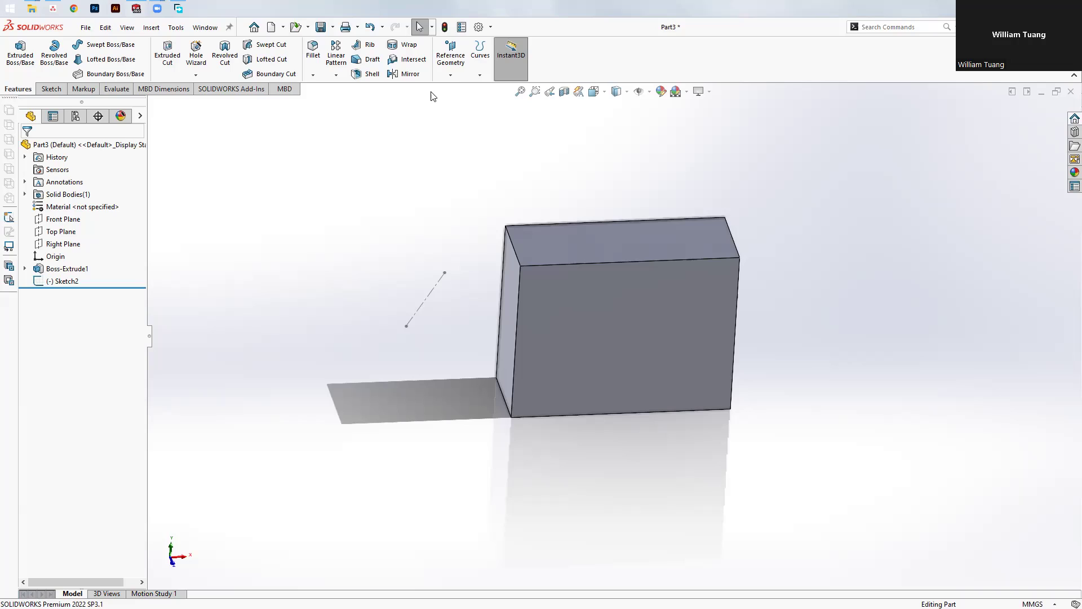
{"action": "left_click", "coordinate": [450, 72]}
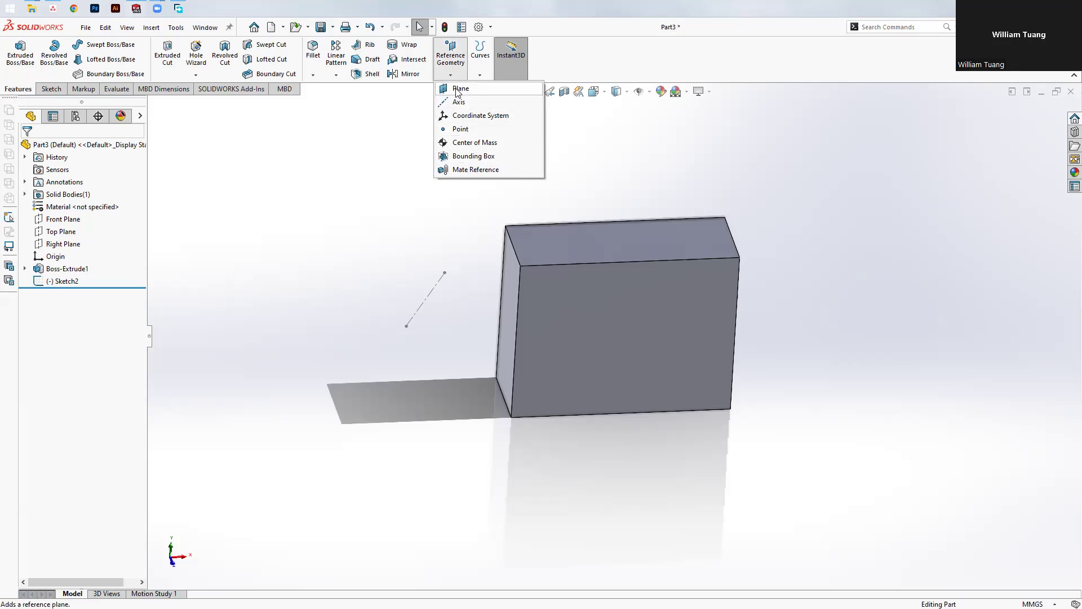
Choose Plane from the Reference Geometry list to start a new reference plane.
{"action": "left_click", "coordinate": [459, 90]}
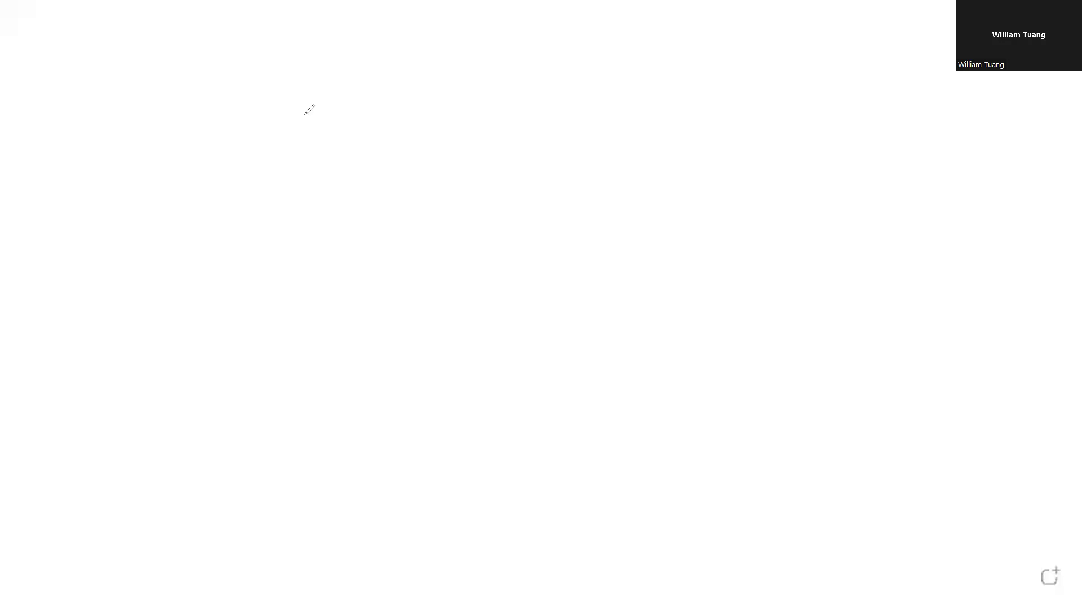
Draw three points on the whiteboard and join them into a triangle.
{"action": "left_click", "coordinate": [509, 150]}
{"action": "left_click_drag", "start_coordinate": [509, 150], "coordinate": [498, 164]}
{"action": "left_click_drag", "start_coordinate": [504, 160], "coordinate": [381, 390]}
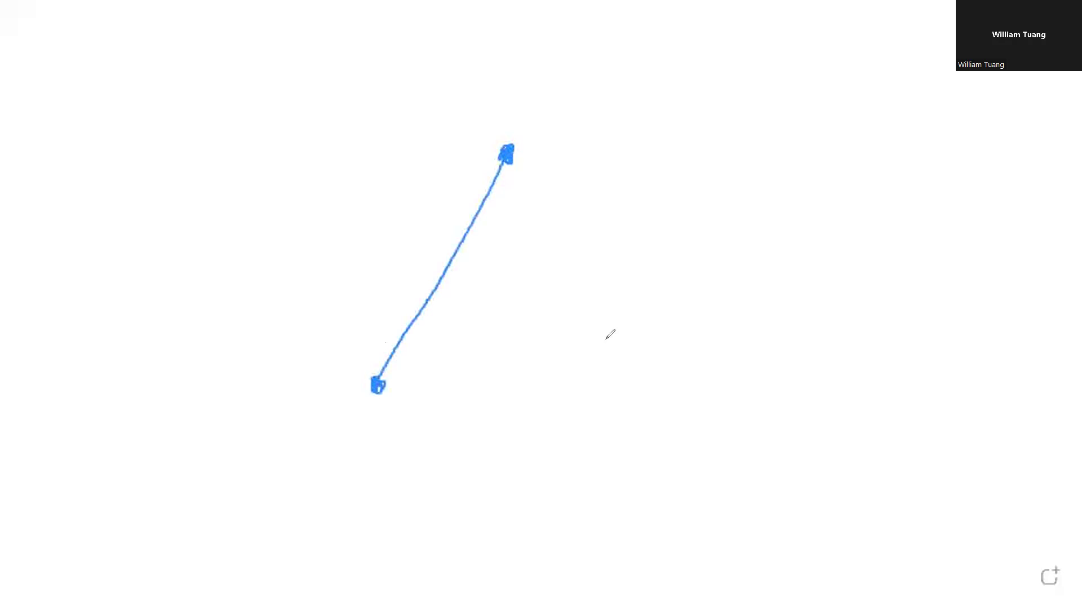
{"action": "left_click_drag", "start_coordinate": [713, 374], "coordinate": [724, 383]}
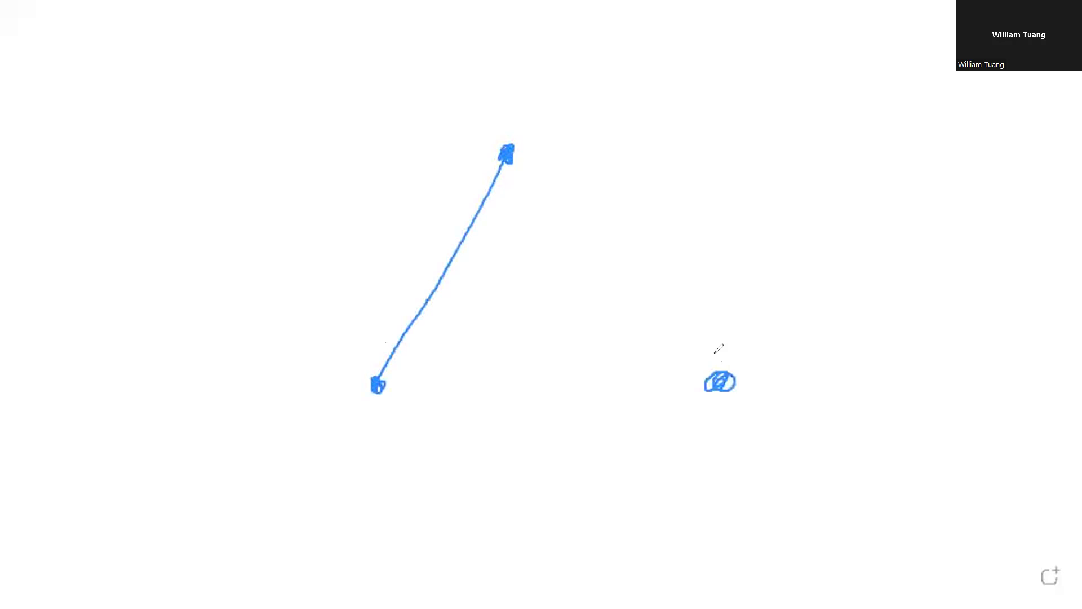
{"action": "left_click_drag", "start_coordinate": [378, 388], "coordinate": [707, 379]}
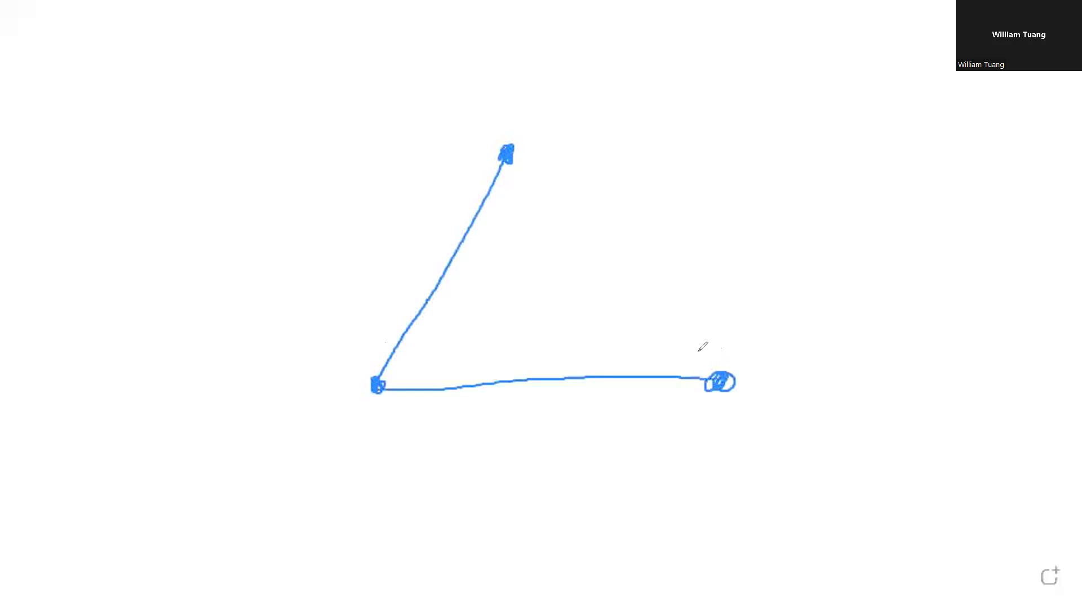
{"action": "left_click_drag", "start_coordinate": [510, 156], "coordinate": [711, 376]}
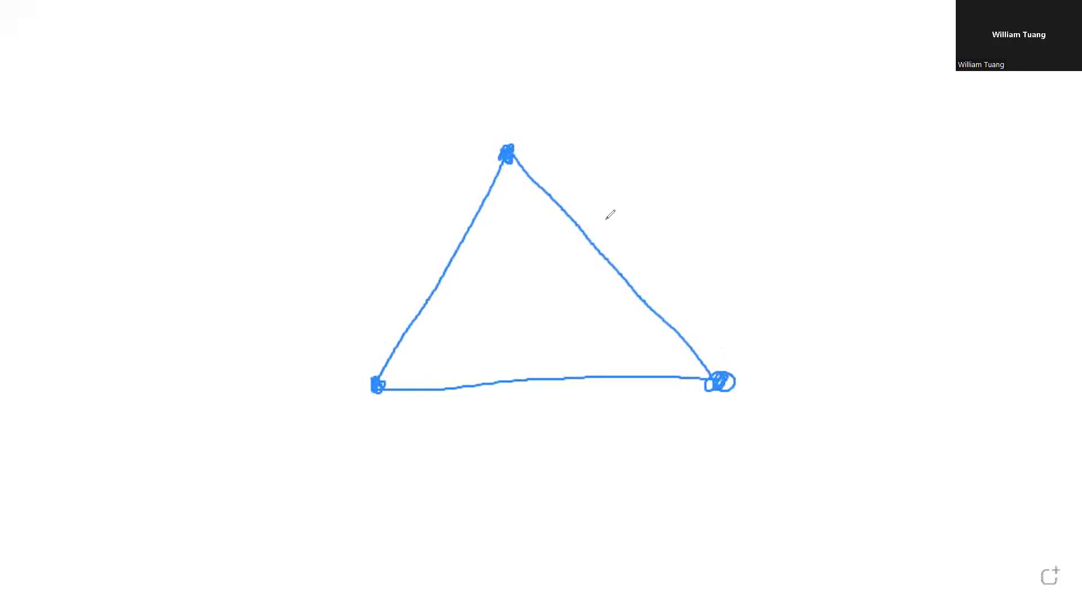
Write and underline 'plane', then begin a square outline on the left.
{"action": "mouse_move", "coordinate": [640, 222]}
{"action": "left_mouse_down"}
{"action": "mouse_move", "coordinate": [641, 287]}
{"action": "mouse_move", "coordinate": [653, 246]}
{"action": "left_mouse_up"}
{"action": "mouse_move", "coordinate": [721, 175]}
{"action": "left_mouse_down"}
{"action": "mouse_move", "coordinate": [737, 176]}
{"action": "mouse_move", "coordinate": [703, 245]}
{"action": "mouse_move", "coordinate": [781, 213]}
{"action": "mouse_move", "coordinate": [787, 244]}
{"action": "left_mouse_up"}
{"action": "left_click_drag", "start_coordinate": [795, 228], "coordinate": [844, 237]}
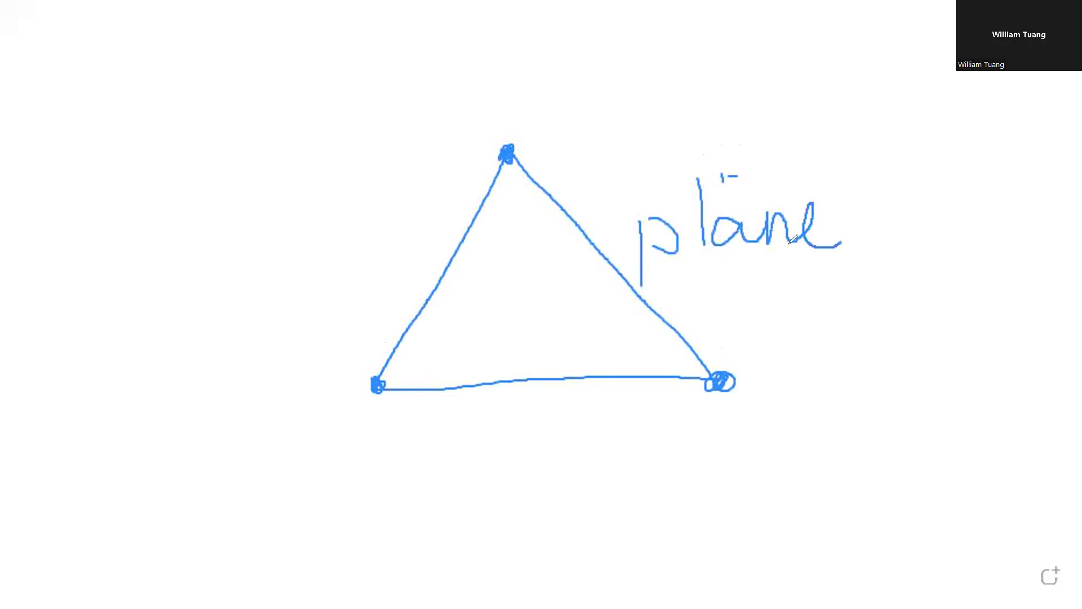
{"action": "left_click_drag", "start_coordinate": [640, 286], "coordinate": [813, 271]}
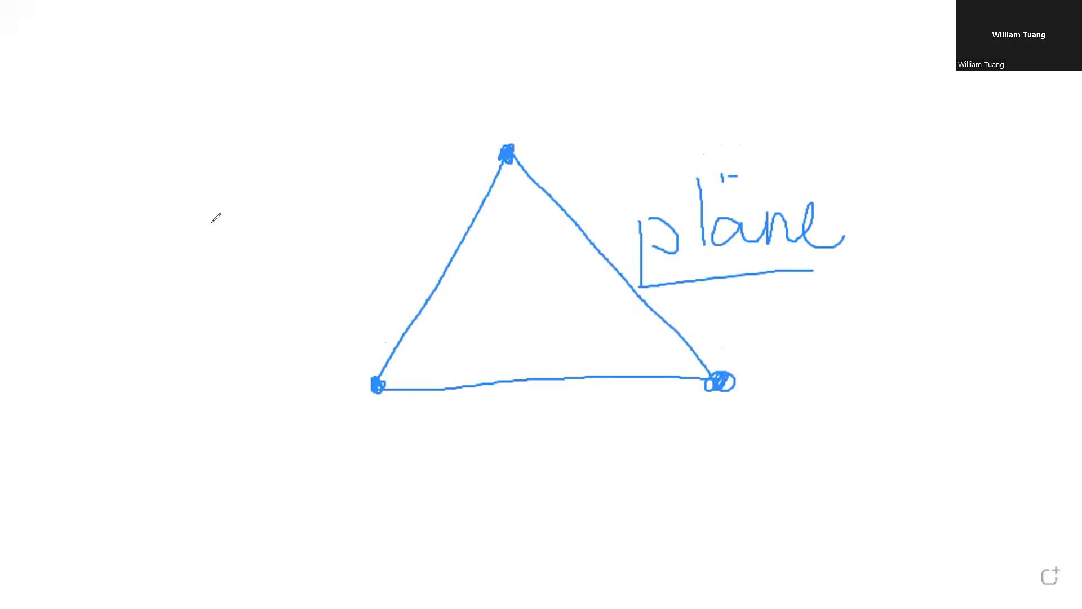
{"action": "mouse_move", "coordinate": [141, 124]}
{"action": "left_mouse_down"}
{"action": "mouse_move", "coordinate": [143, 238]}
{"action": "mouse_move", "coordinate": [238, 267]}
{"action": "left_mouse_up"}
Finish the square and draw a perpendicular line from an inner point, labelled '1)'.
{"action": "left_click_drag", "start_coordinate": [148, 234], "coordinate": [237, 267]}
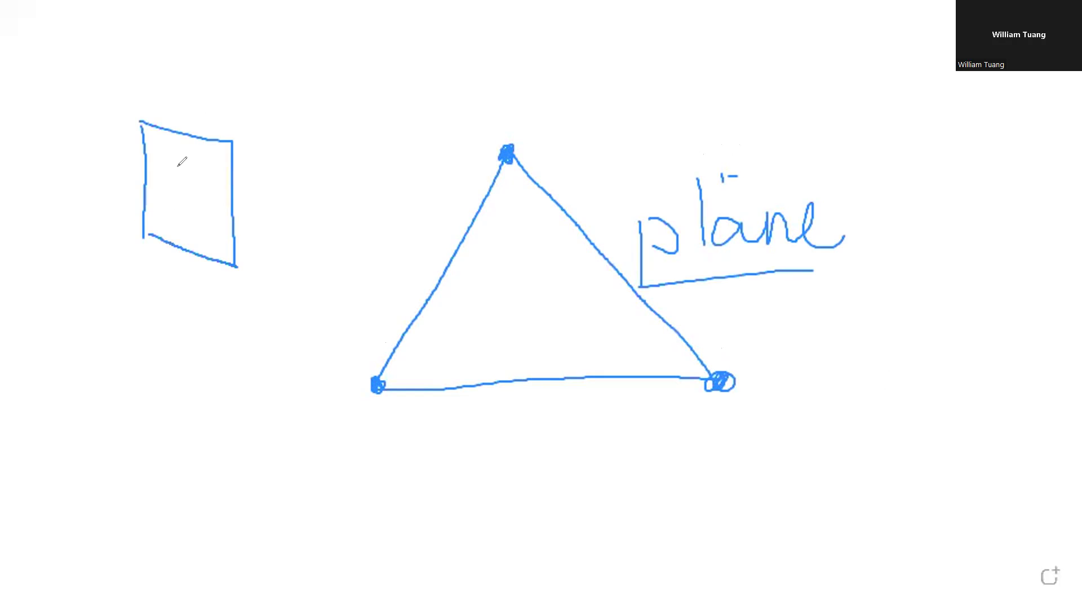
{"action": "left_click", "coordinate": [192, 194]}
{"action": "left_click_drag", "start_coordinate": [192, 194], "coordinate": [314, 165]}
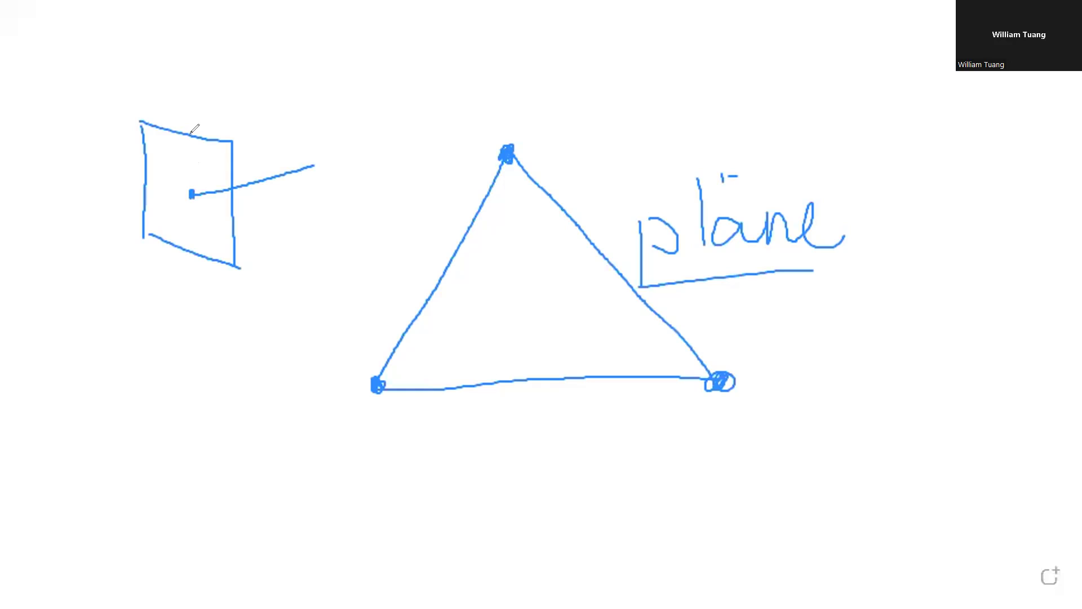
{"action": "left_click", "coordinate": [193, 148]}
{"action": "left_click_drag", "start_coordinate": [193, 168], "coordinate": [216, 192]}
{"action": "left_click_drag", "start_coordinate": [126, 52], "coordinate": [136, 65]}
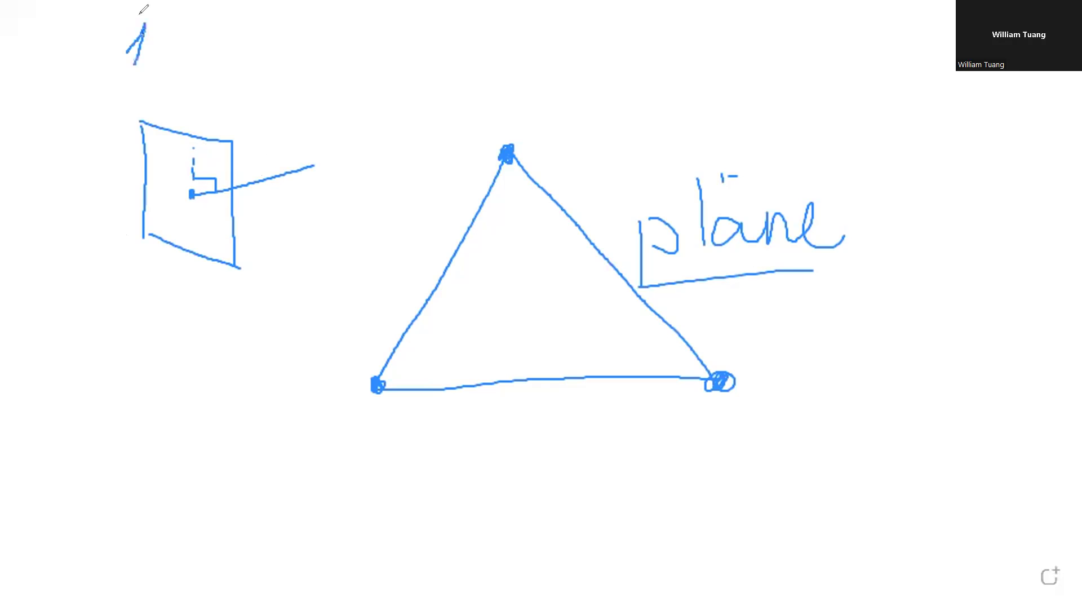
{"action": "left_click_drag", "start_coordinate": [148, 4], "coordinate": [118, 81]}
Draw a second square below the first with a line inside it.
{"action": "left_click_drag", "start_coordinate": [144, 356], "coordinate": [137, 442]}
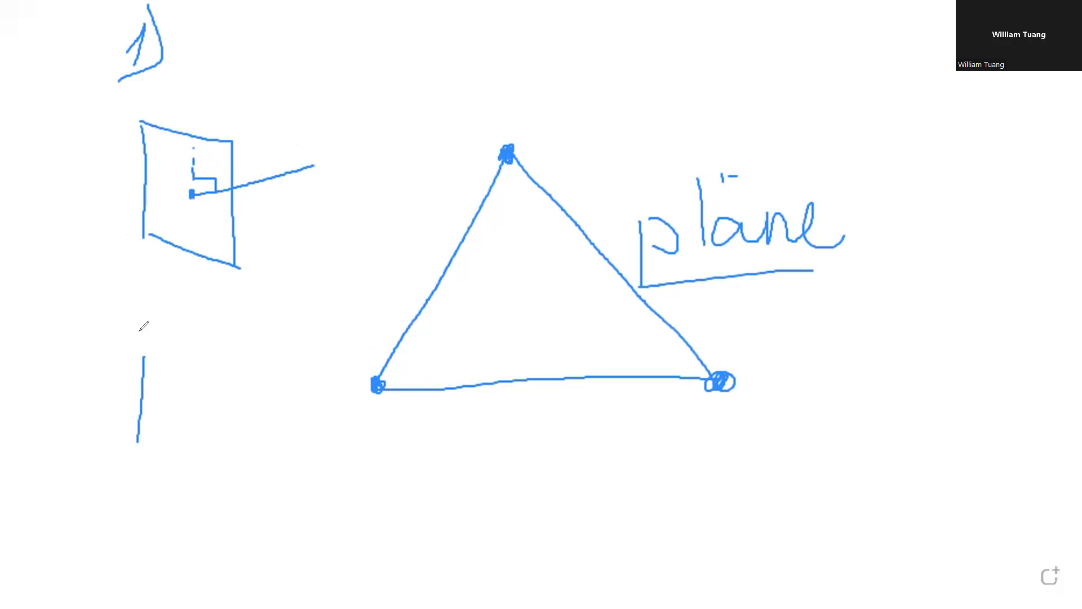
{"action": "mouse_move", "coordinate": [141, 348]}
{"action": "left_mouse_down"}
{"action": "mouse_move", "coordinate": [246, 381]}
{"action": "mouse_move", "coordinate": [236, 472]}
{"action": "left_mouse_up"}
{"action": "left_click_drag", "start_coordinate": [137, 441], "coordinate": [231, 472]}
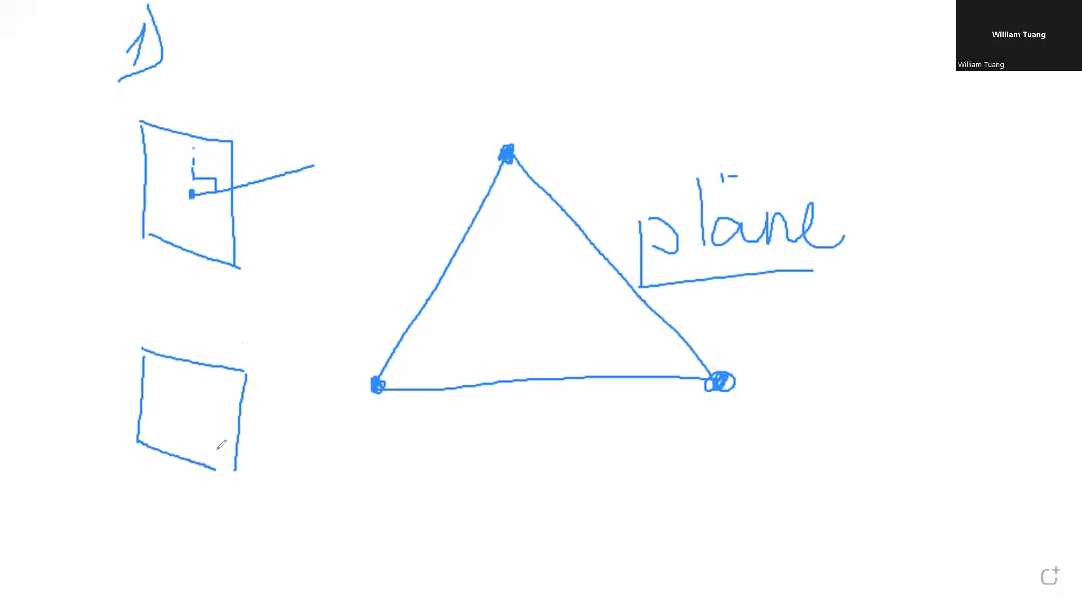
{"action": "left_click_drag", "start_coordinate": [164, 407], "coordinate": [222, 422]}
Sketch a tilted plane crossing the lower square, then erase the triangle and 'plane' label.
{"action": "mouse_move", "coordinate": [60, 425]}
{"action": "left_mouse_down"}
{"action": "mouse_move", "coordinate": [89, 443]}
{"action": "mouse_move", "coordinate": [135, 511]}
{"action": "mouse_move", "coordinate": [77, 422]}
{"action": "left_mouse_up"}
{"action": "left_click_drag", "start_coordinate": [203, 379], "coordinate": [63, 427]}
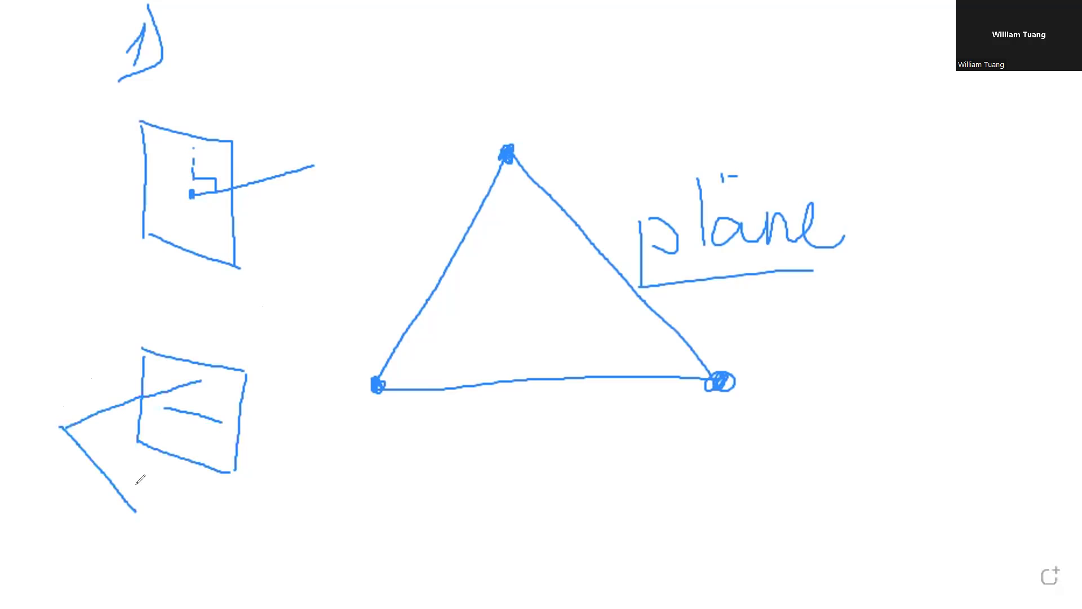
{"action": "left_click_drag", "start_coordinate": [144, 505], "coordinate": [290, 423]}
{"action": "left_click_drag", "start_coordinate": [209, 376], "coordinate": [272, 431]}
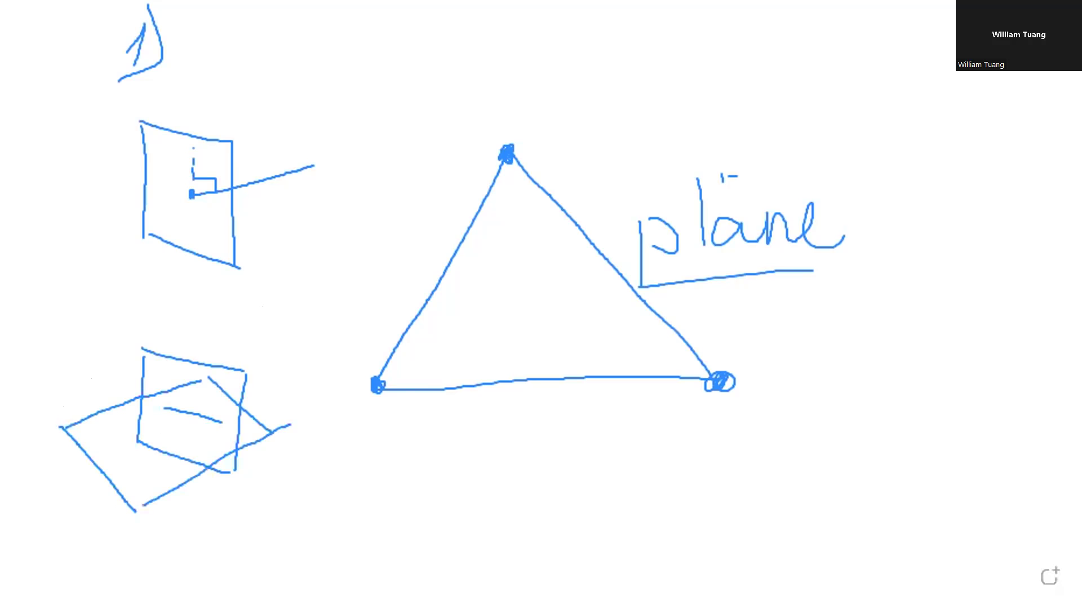
{"action": "mouse_move", "coordinate": [705, 178]}
{"action": "left_mouse_down"}
{"action": "mouse_move", "coordinate": [625, 162]}
{"action": "mouse_move", "coordinate": [793, 212]}
{"action": "mouse_move", "coordinate": [380, 382]}
{"action": "mouse_move", "coordinate": [479, 137]}
{"action": "mouse_move", "coordinate": [145, 9]}
{"action": "mouse_move", "coordinate": [160, 256]}
{"action": "mouse_move", "coordinate": [291, 383]}
{"action": "mouse_move", "coordinate": [66, 425]}
{"action": "mouse_move", "coordinate": [136, 510]}
{"action": "left_mouse_up"}
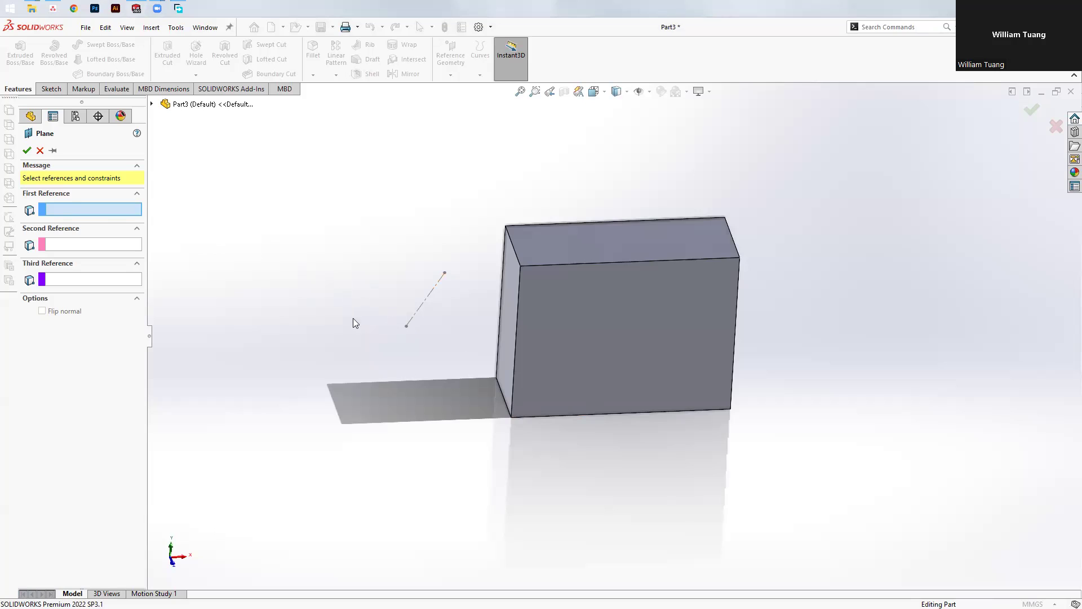
Define the plane through Point1@Sketch2, perpendicular to Line1@Sketch2.
{"action": "left_click", "coordinate": [407, 327]}
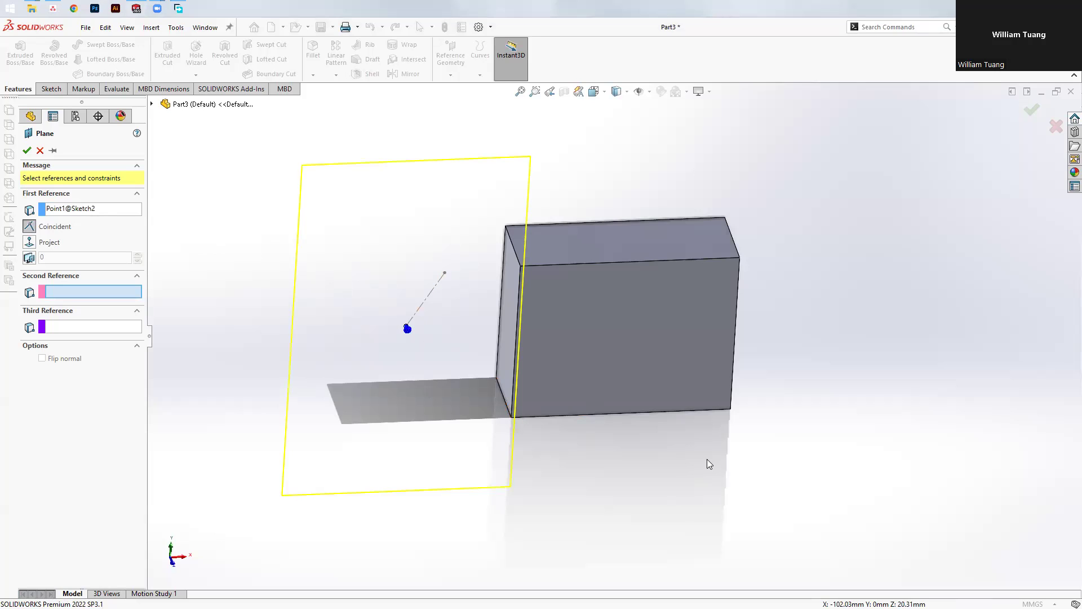
{"action": "mouse_move", "coordinate": [425, 369]}
{"action": "middle_mouse_down"}
{"action": "mouse_move", "coordinate": [391, 365]}
{"action": "mouse_move", "coordinate": [409, 327]}
{"action": "middle_mouse_up"}
{"action": "left_click", "coordinate": [409, 311]}
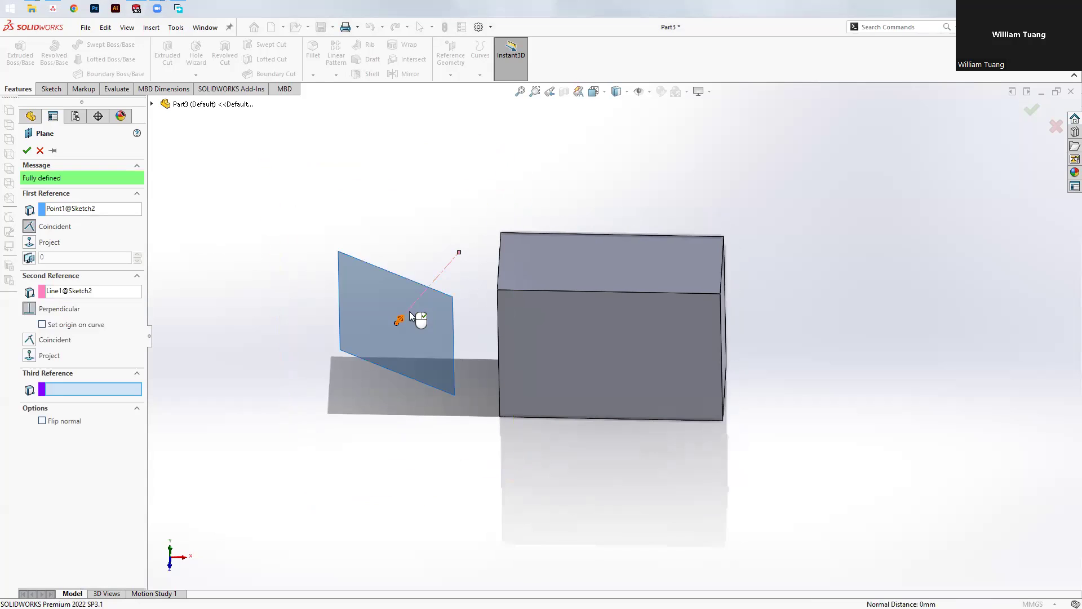
{"action": "scroll", "coordinate": [439, 288], "scroll_direction": "down", "scroll_amount": 2}
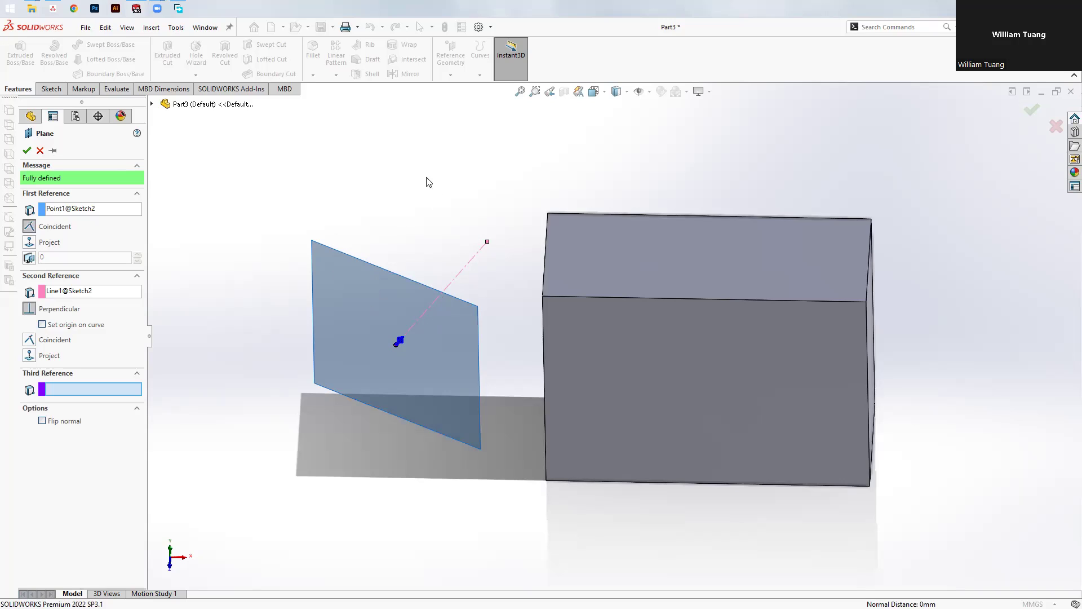
{"action": "scroll", "coordinate": [425, 320], "scroll_direction": "down", "scroll_amount": 1}
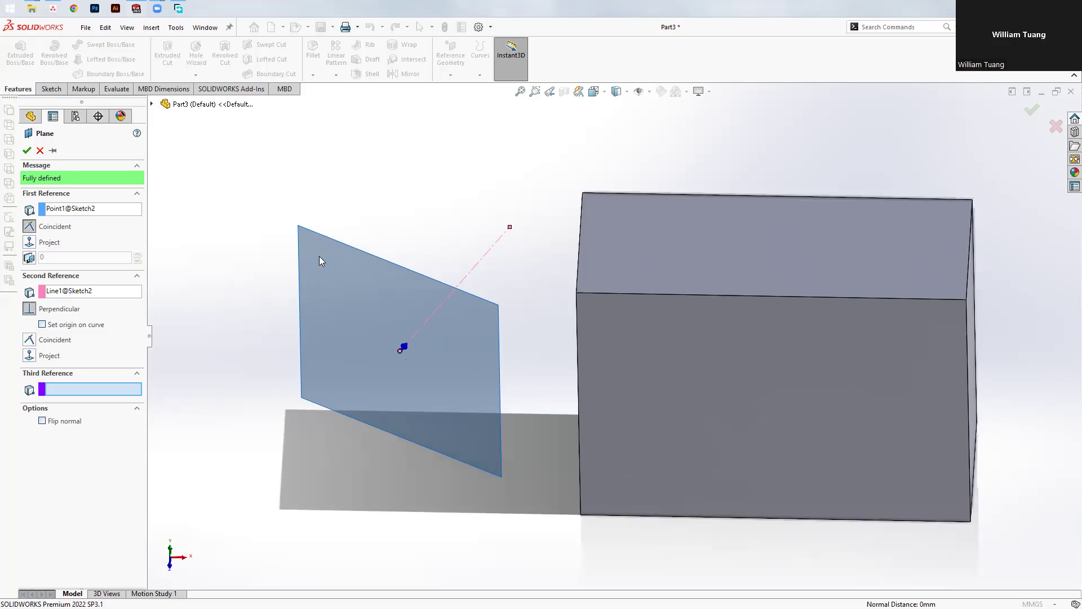
Discard the point-line plane, try a plane through three block corners, then cancel it.
{"action": "key", "text": "f"}
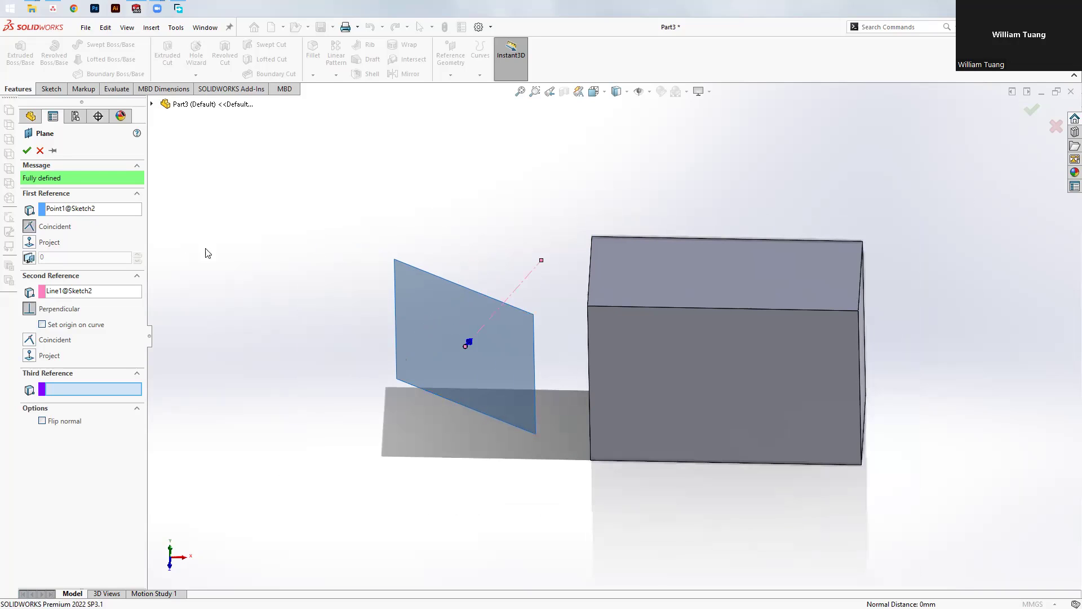
{"action": "left_click", "coordinate": [40, 150]}
{"action": "left_click", "coordinate": [450, 58]}
{"action": "left_click", "coordinate": [458, 89]}
{"action": "left_click", "coordinate": [590, 459]}
{"action": "left_click", "coordinate": [858, 310]}
{"action": "mouse_move", "coordinate": [817, 337]}
{"action": "middle_mouse_down"}
{"action": "mouse_move", "coordinate": [622, 403]}
{"action": "mouse_move", "coordinate": [877, 345]}
{"action": "mouse_move", "coordinate": [891, 295]}
{"action": "mouse_move", "coordinate": [855, 248]}
{"action": "mouse_move", "coordinate": [874, 294]}
{"action": "mouse_move", "coordinate": [825, 274]}
{"action": "mouse_move", "coordinate": [735, 384]}
{"action": "mouse_move", "coordinate": [528, 412]}
{"action": "middle_mouse_up"}
{"action": "left_click", "coordinate": [565, 403]}
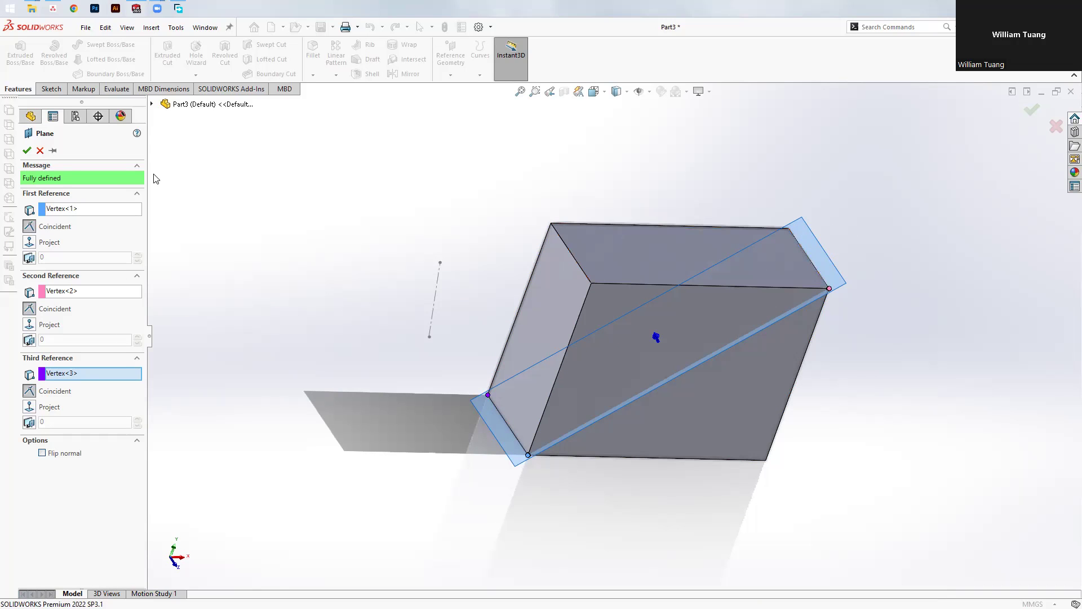
{"action": "left_click", "coordinate": [27, 150]}
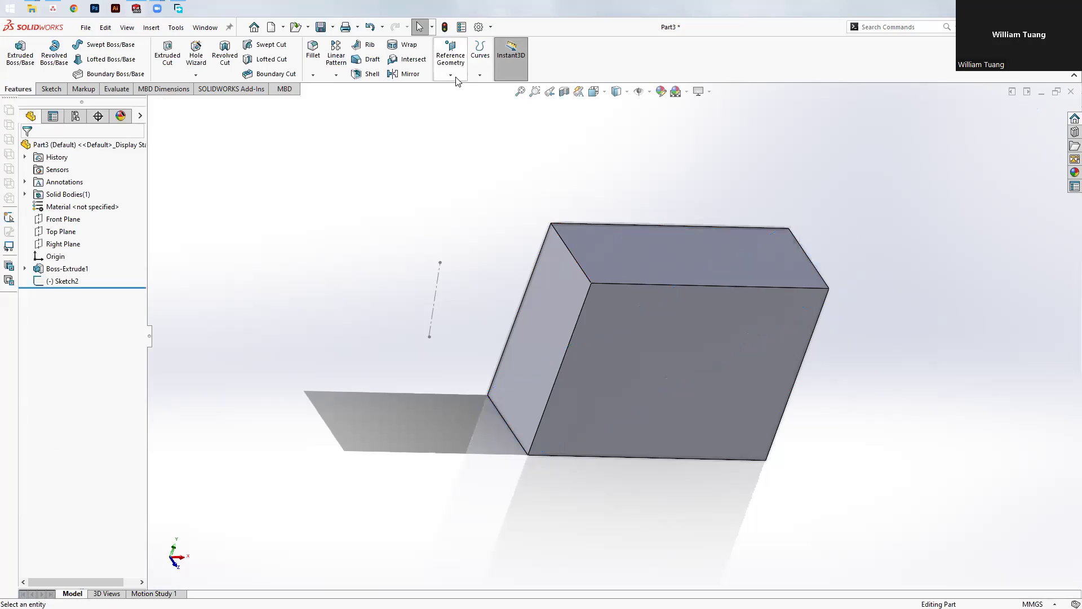
{"action": "left_click", "coordinate": [450, 75]}
{"action": "left_click", "coordinate": [450, 56]}
{"action": "left_click", "coordinate": [457, 90]}
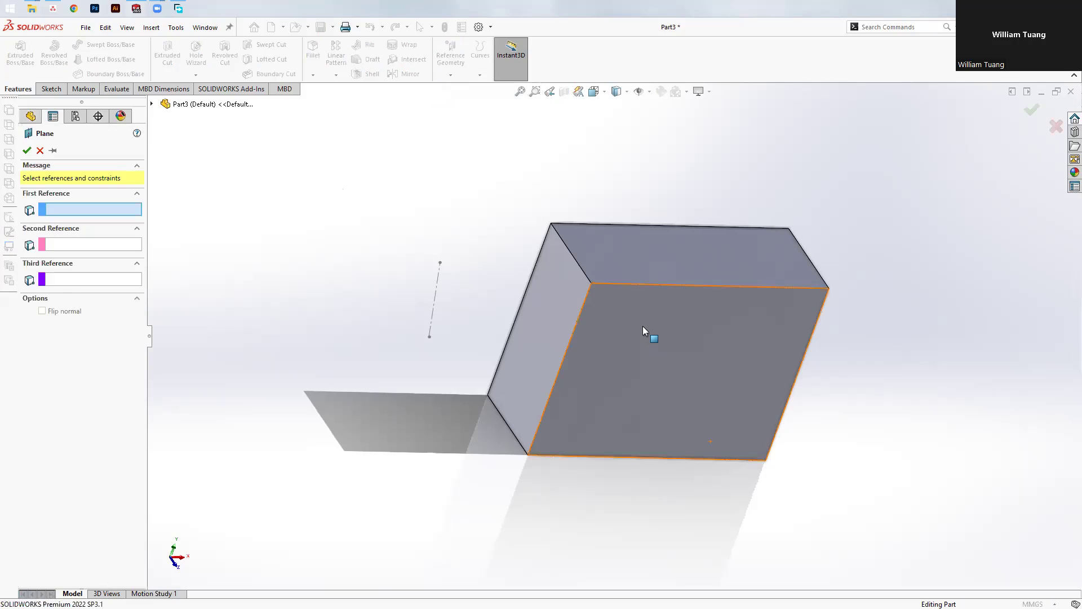
{"action": "left_click", "coordinate": [644, 330]}
{"action": "mouse_move", "coordinate": [688, 389]}
{"action": "middle_mouse_down"}
{"action": "mouse_move", "coordinate": [711, 362]}
{"action": "mouse_move", "coordinate": [659, 342]}
{"action": "middle_mouse_up"}
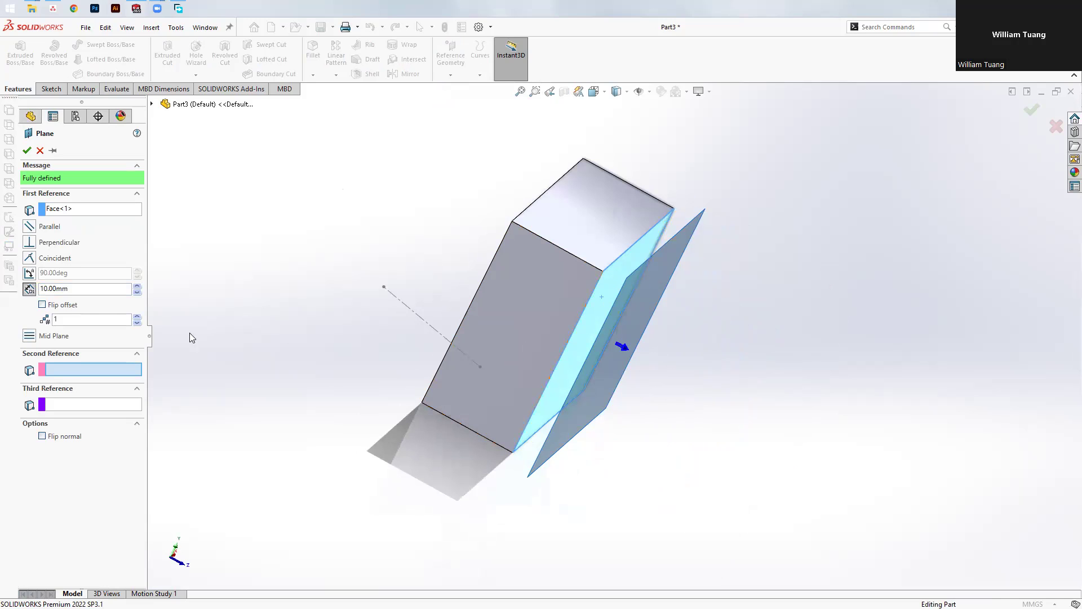
{"action": "left_click", "coordinate": [137, 286]}
{"action": "left_click", "coordinate": [137, 285]}
{"action": "mouse_move", "coordinate": [419, 362]}
{"action": "middle_mouse_down"}
{"action": "mouse_move", "coordinate": [410, 334]}
{"action": "mouse_move", "coordinate": [403, 341]}
{"action": "middle_mouse_up"}
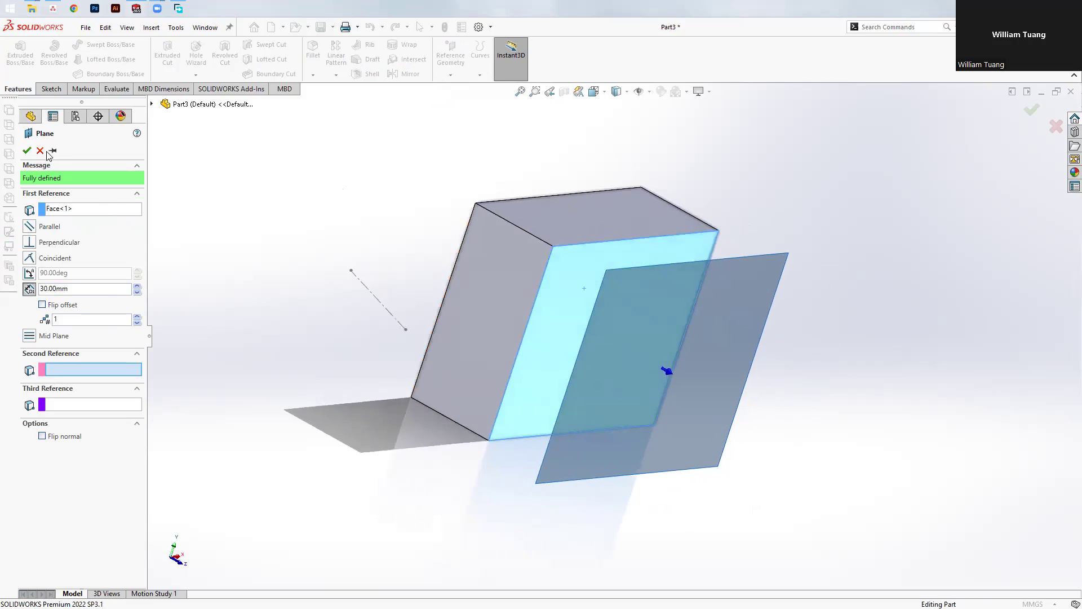
{"action": "left_click", "coordinate": [40, 150]}
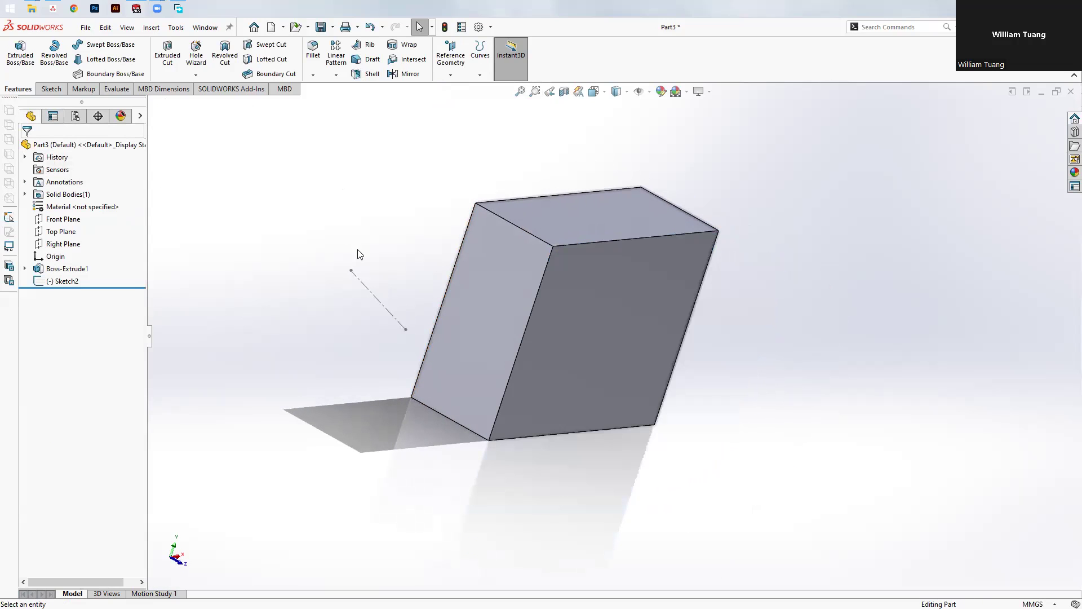
Orbit the block to show its top and left faces and start a new reference plane.
{"action": "middle_click_drag", "start_coordinate": [357, 252], "coordinate": [289, 239]}
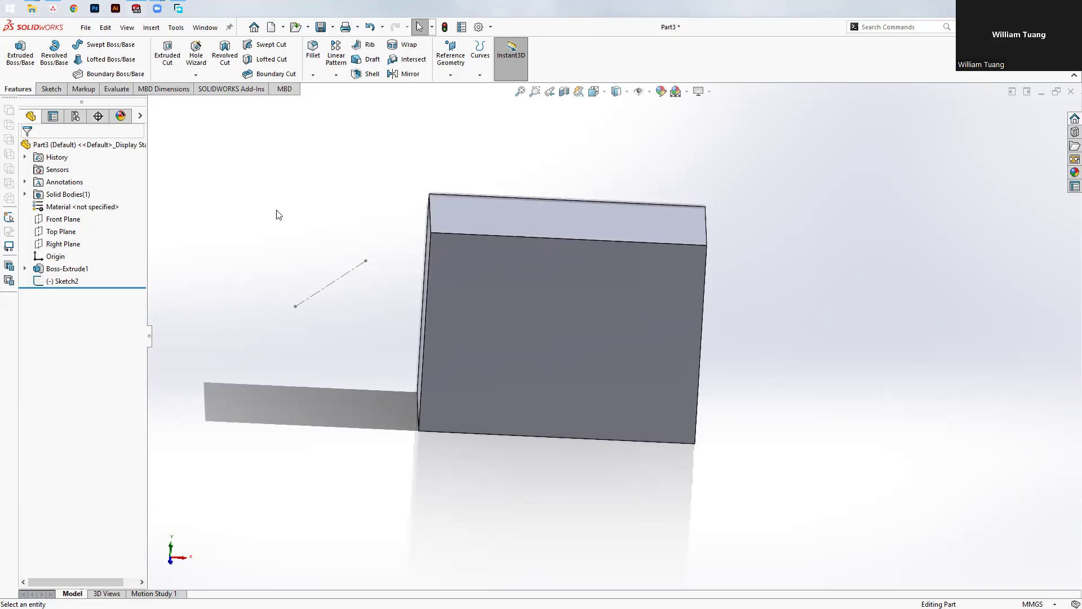
{"action": "mouse_move", "coordinate": [276, 210]}
{"action": "middle_mouse_down"}
{"action": "mouse_move", "coordinate": [290, 188]}
{"action": "mouse_move", "coordinate": [411, 153]}
{"action": "middle_mouse_up"}
{"action": "left_click", "coordinate": [450, 56]}
{"action": "left_click", "coordinate": [458, 85]}
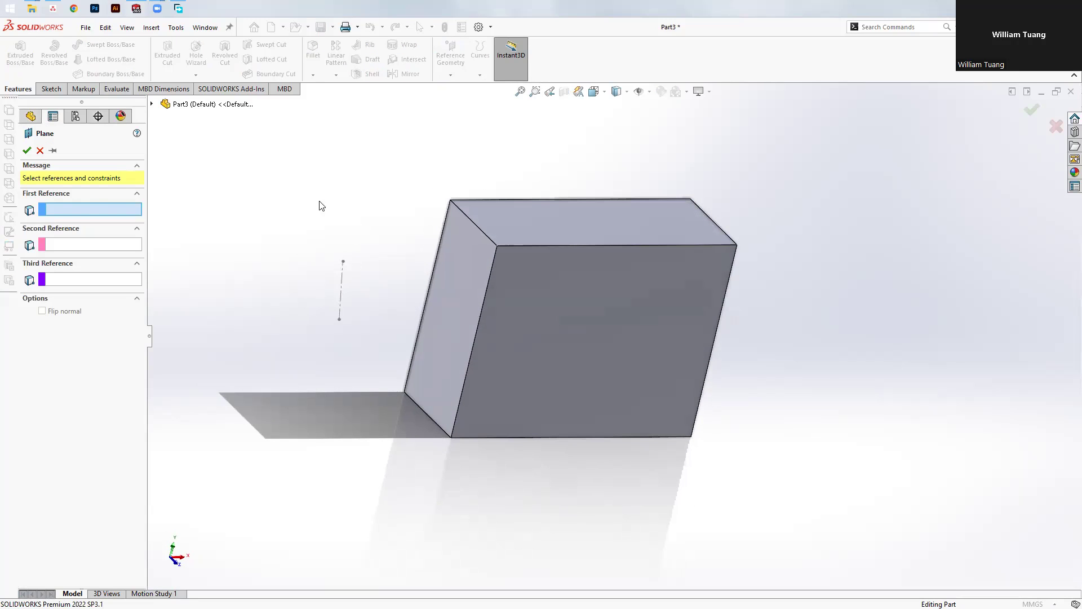
Restart the plane command and create Plane1 offset 20 mm from the block's front face.
{"action": "left_click", "coordinate": [40, 150]}
{"action": "left_click", "coordinate": [450, 54]}
{"action": "left_click", "coordinate": [457, 88]}
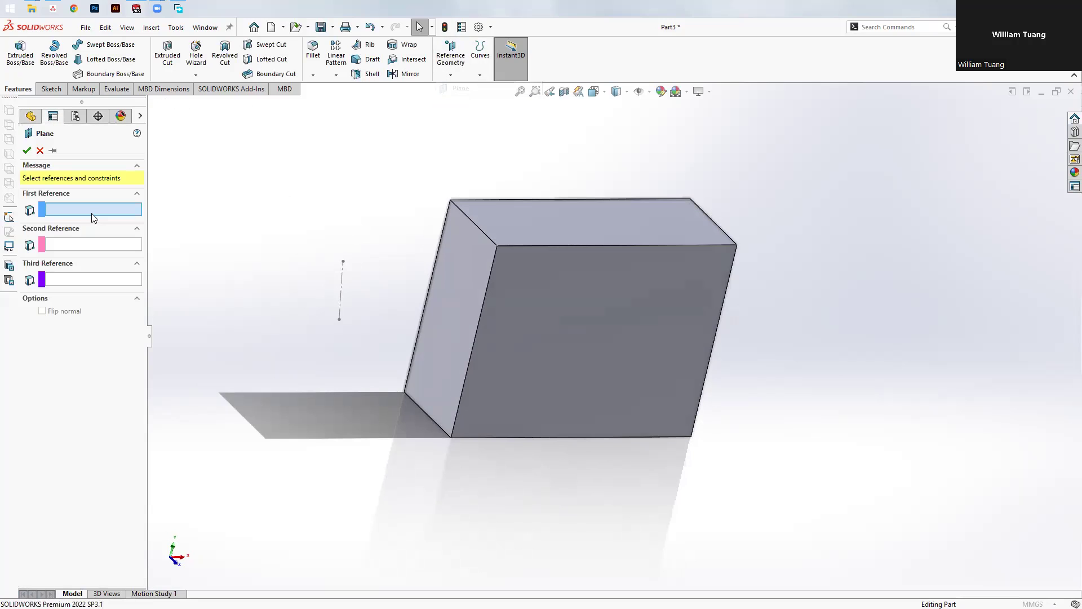
{"action": "left_click", "coordinate": [565, 292]}
{"action": "mouse_move", "coordinate": [551, 290]}
{"action": "middle_mouse_down"}
{"action": "mouse_move", "coordinate": [442, 322]}
{"action": "mouse_move", "coordinate": [483, 375]}
{"action": "mouse_move", "coordinate": [613, 291]}
{"action": "middle_mouse_up"}
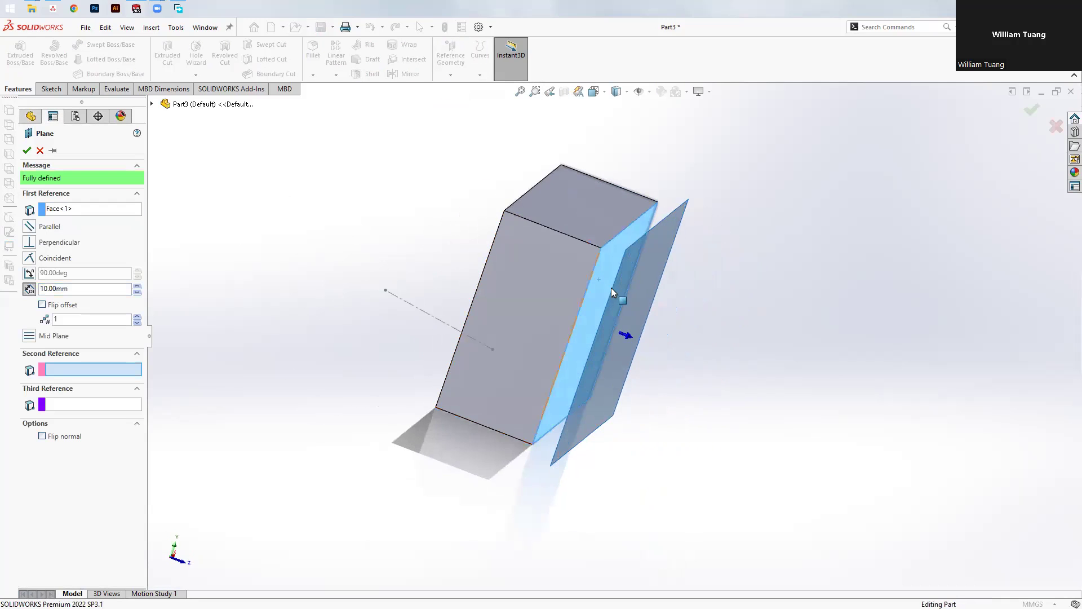
{"action": "middle_click_drag", "start_coordinate": [317, 270], "coordinate": [124, 282]}
{"action": "double_click", "coordinate": [89, 288]}
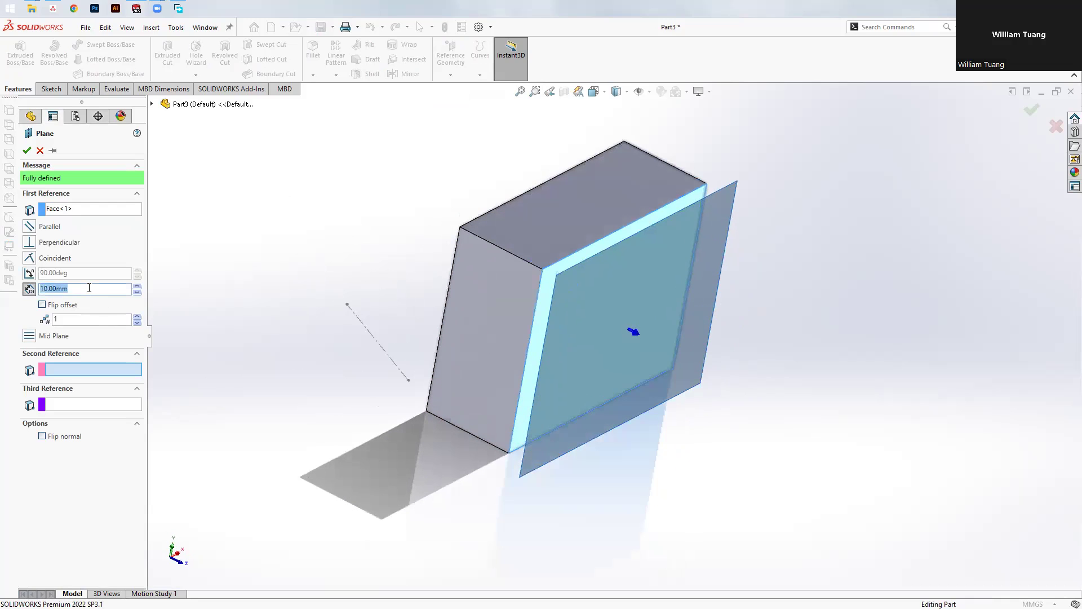
{"action": "type", "text": "20"}
{"action": "key", "text": "Return"}
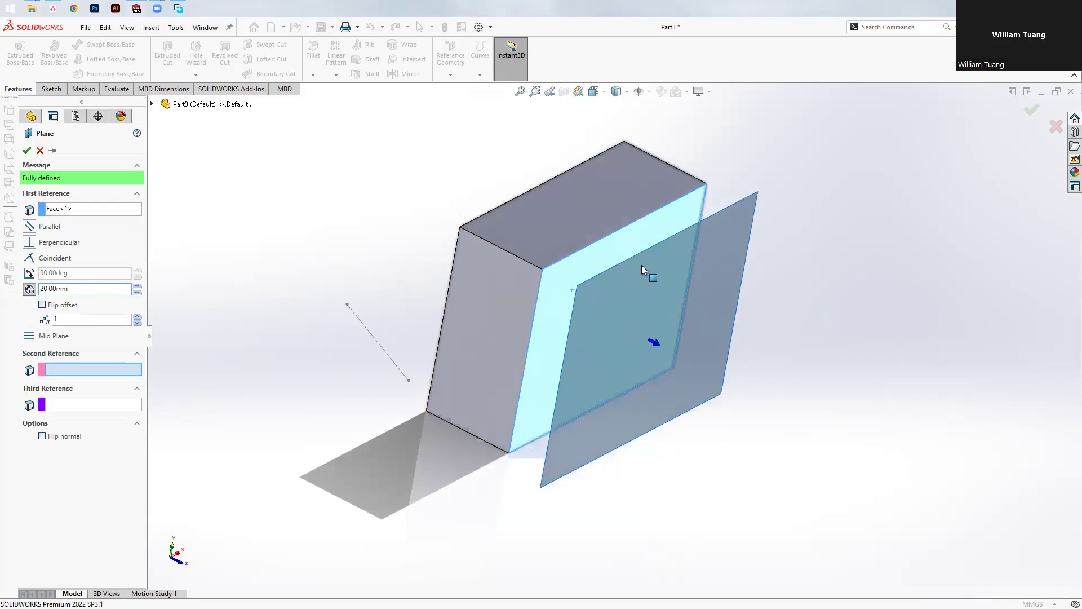
{"action": "left_click", "coordinate": [27, 150]}
{"action": "left_click", "coordinate": [450, 74]}
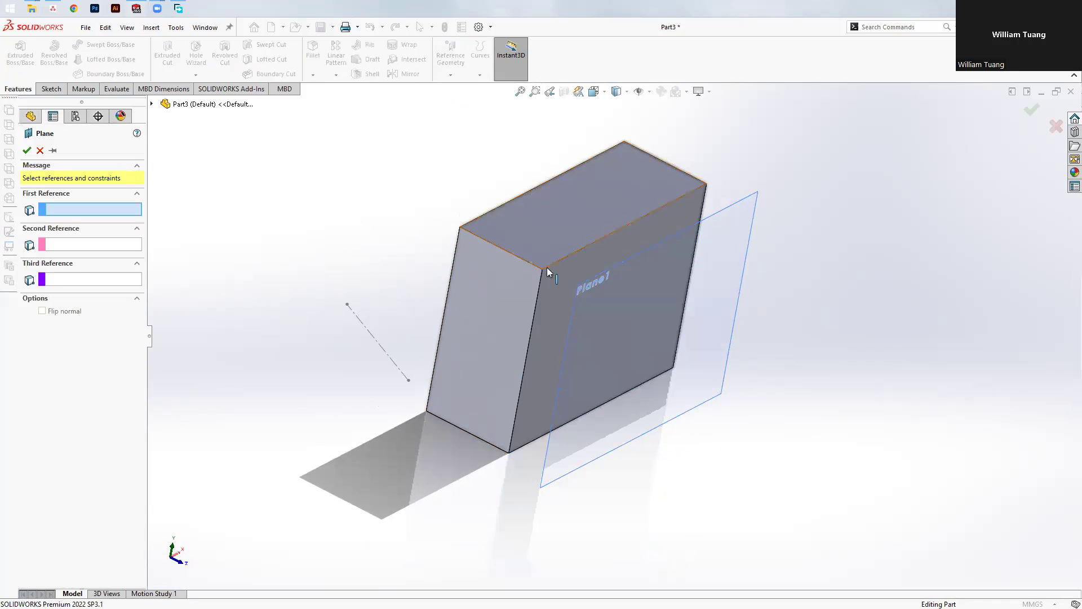
Create Plane2 as a mid plane between the block's two large faces.
{"action": "left_click", "coordinate": [558, 285]}
{"action": "mouse_move", "coordinate": [563, 289]}
{"action": "middle_mouse_down"}
{"action": "mouse_move", "coordinate": [527, 262]}
{"action": "mouse_move", "coordinate": [497, 257]}
{"action": "middle_mouse_up"}
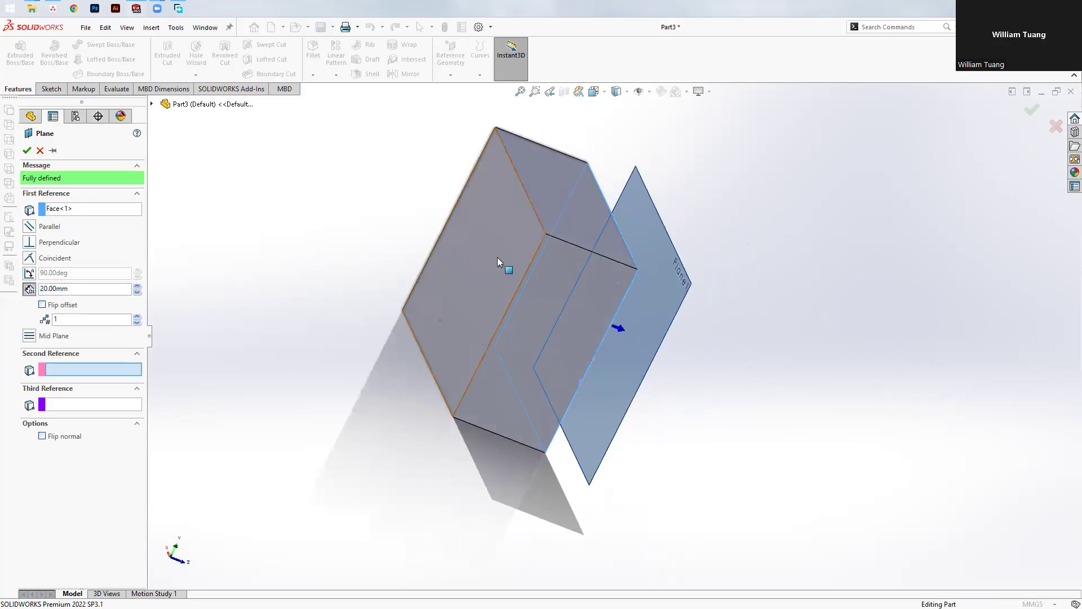
{"action": "left_click", "coordinate": [481, 217]}
{"action": "middle_click_drag", "start_coordinate": [429, 267], "coordinate": [387, 310]}
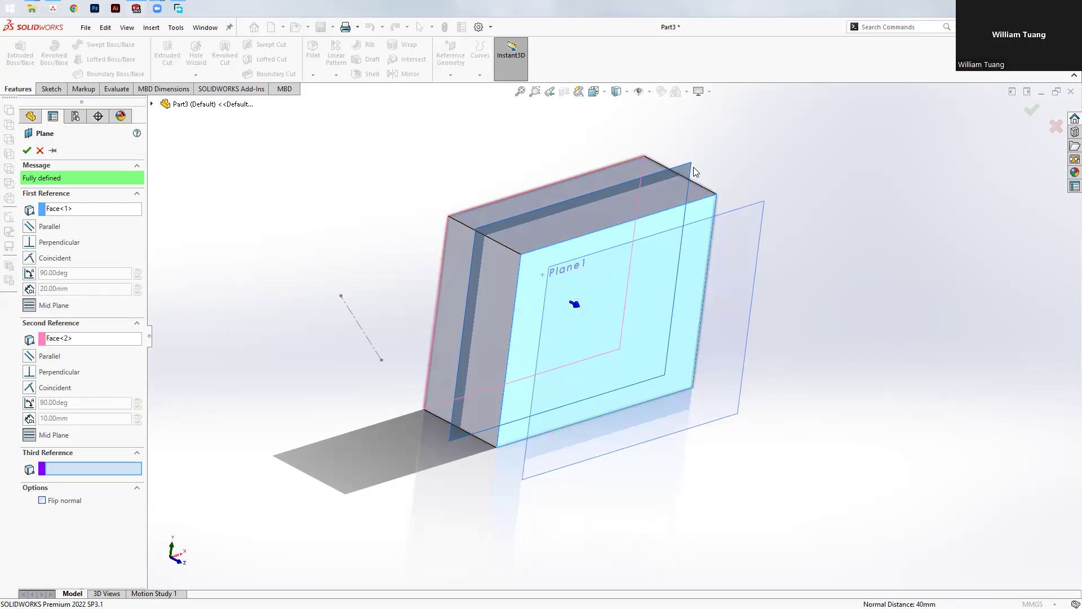
{"action": "mouse_move", "coordinate": [695, 172]}
{"action": "middle_mouse_down"}
{"action": "mouse_move", "coordinate": [754, 212]}
{"action": "mouse_move", "coordinate": [558, 210]}
{"action": "middle_mouse_up"}
{"action": "mouse_move", "coordinate": [633, 265]}
{"action": "middle_mouse_down"}
{"action": "mouse_move", "coordinate": [572, 186]}
{"action": "mouse_move", "coordinate": [667, 164]}
{"action": "middle_mouse_up"}
{"action": "left_click", "coordinate": [26, 150]}
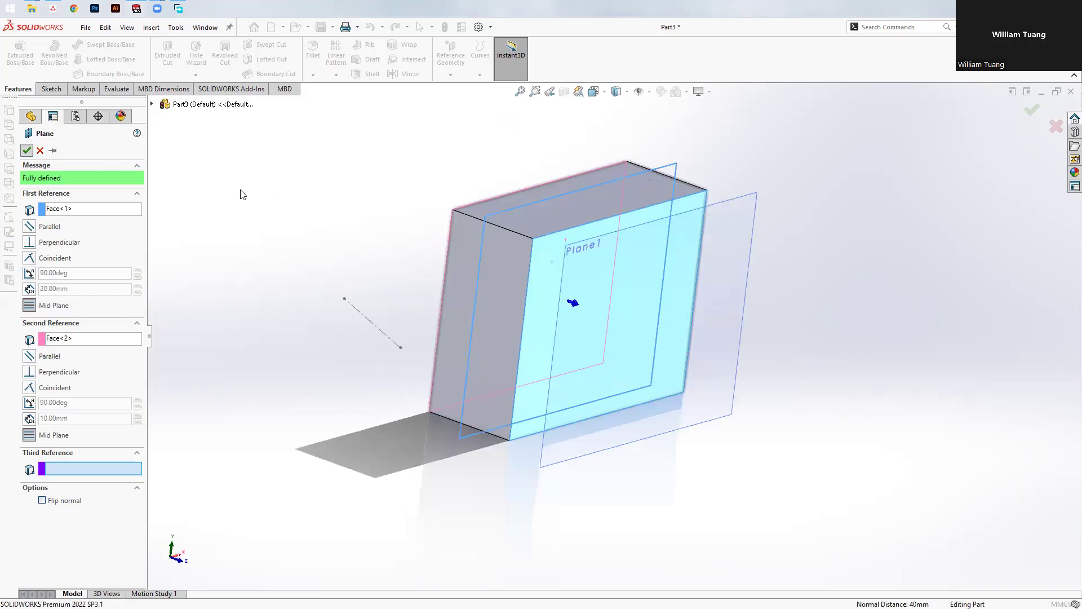
Create Plane3 bisecting the narrow side face and the adjoining large face.
{"action": "middle_click_drag", "start_coordinate": [385, 199], "coordinate": [406, 186]}
{"action": "left_click", "coordinate": [450, 57]}
{"action": "left_click", "coordinate": [462, 88]}
{"action": "left_click", "coordinate": [500, 293]}
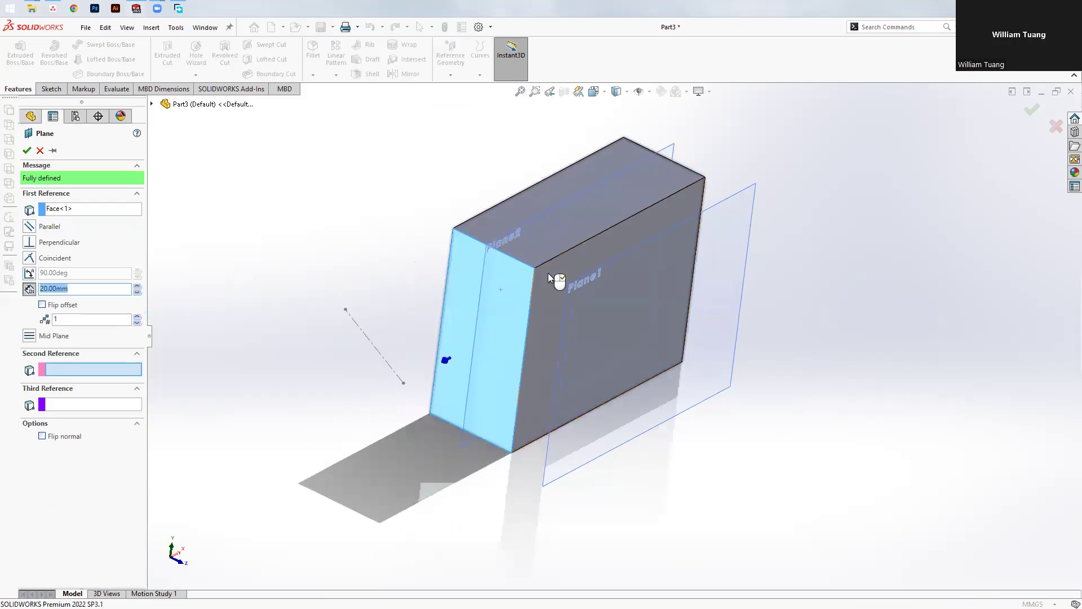
{"action": "left_click", "coordinate": [548, 274]}
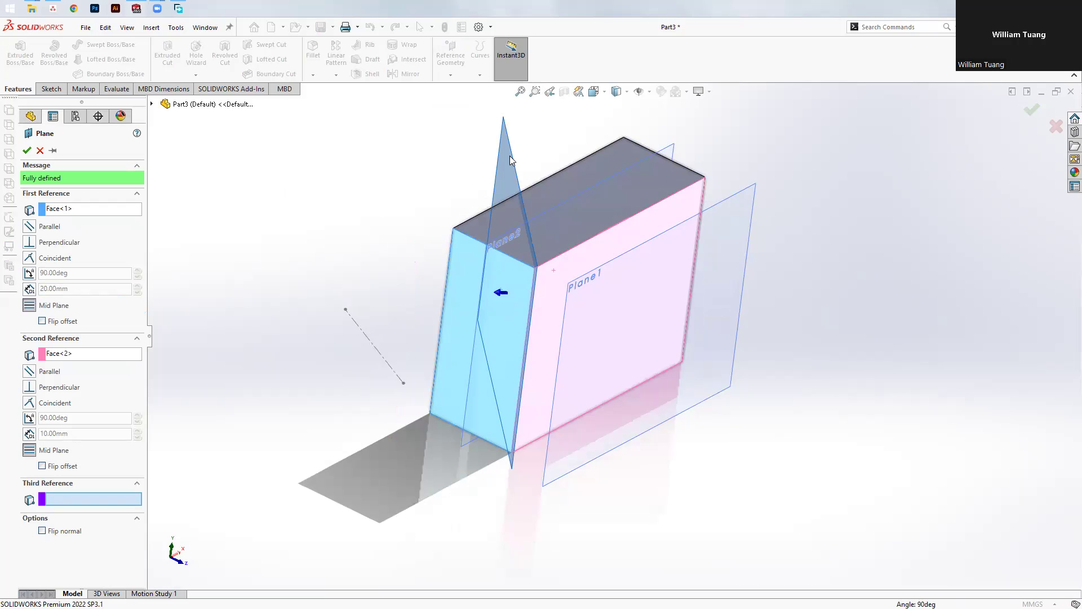
{"action": "middle_click_drag", "start_coordinate": [509, 155], "coordinate": [493, 249]}
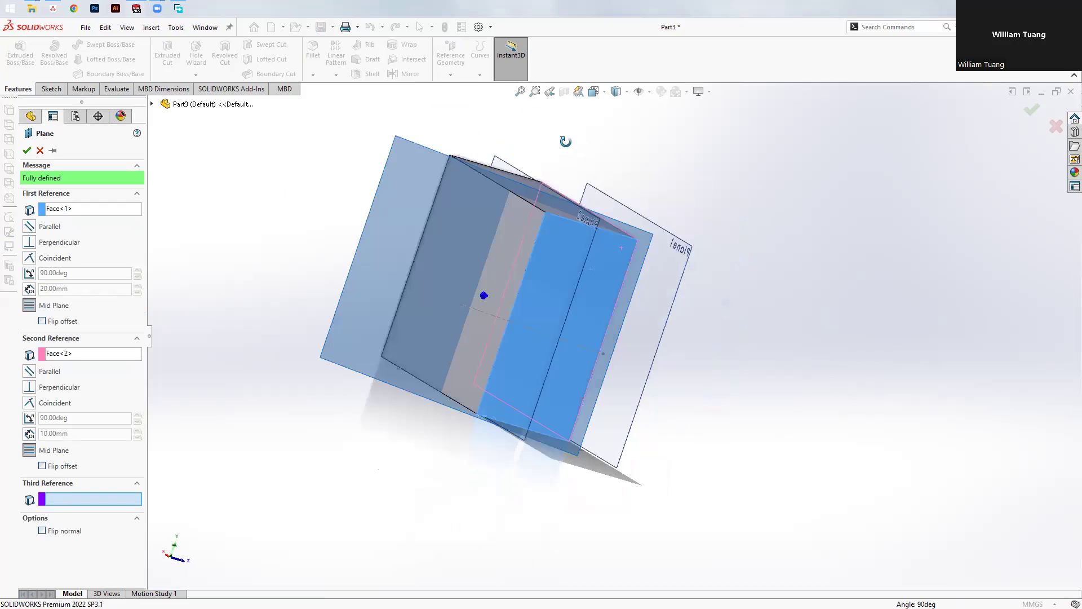
{"action": "left_click", "coordinate": [26, 150]}
{"action": "middle_click_drag", "start_coordinate": [308, 247], "coordinate": [334, 205]}
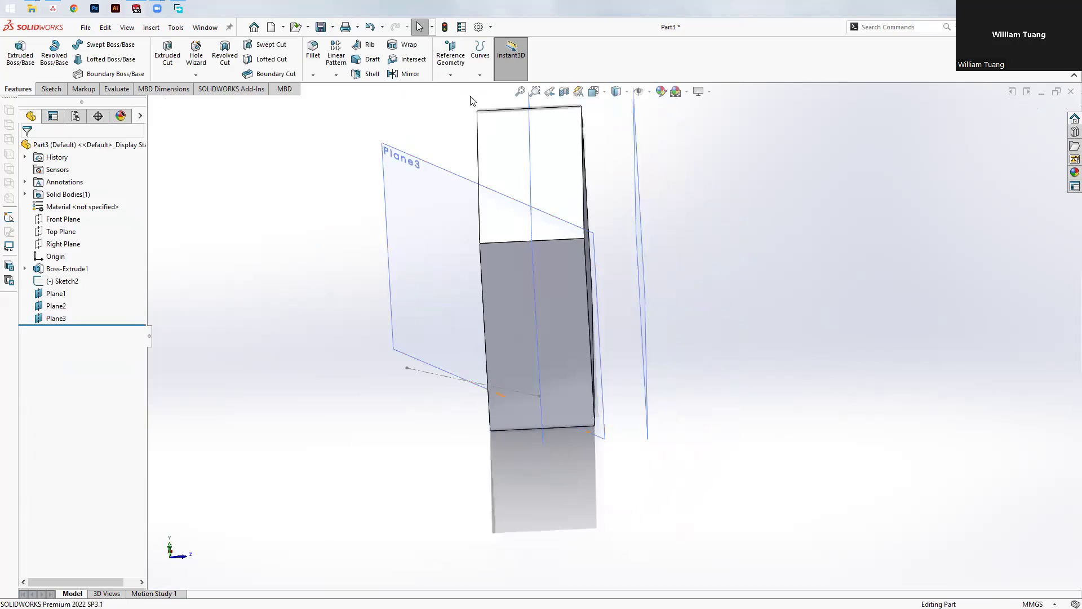
Create Plane4 through a bottom corner, perpendicular to the bottom edge.
{"action": "left_click", "coordinate": [451, 75]}
{"action": "mouse_move", "coordinate": [316, 266]}
{"action": "middle_mouse_down"}
{"action": "mouse_move", "coordinate": [282, 176]}
{"action": "mouse_move", "coordinate": [294, 254]}
{"action": "middle_mouse_up"}
{"action": "left_click", "coordinate": [465, 427]}
{"action": "mouse_move", "coordinate": [367, 381]}
{"action": "middle_mouse_down"}
{"action": "mouse_move", "coordinate": [353, 411]}
{"action": "mouse_move", "coordinate": [360, 388]}
{"action": "middle_mouse_up"}
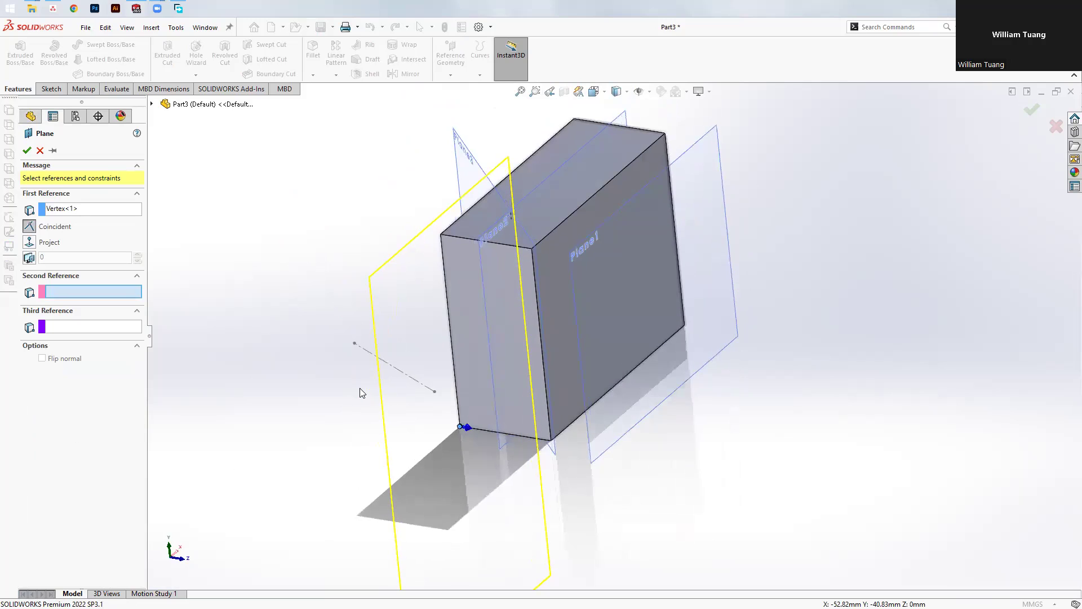
{"action": "left_click", "coordinate": [486, 435]}
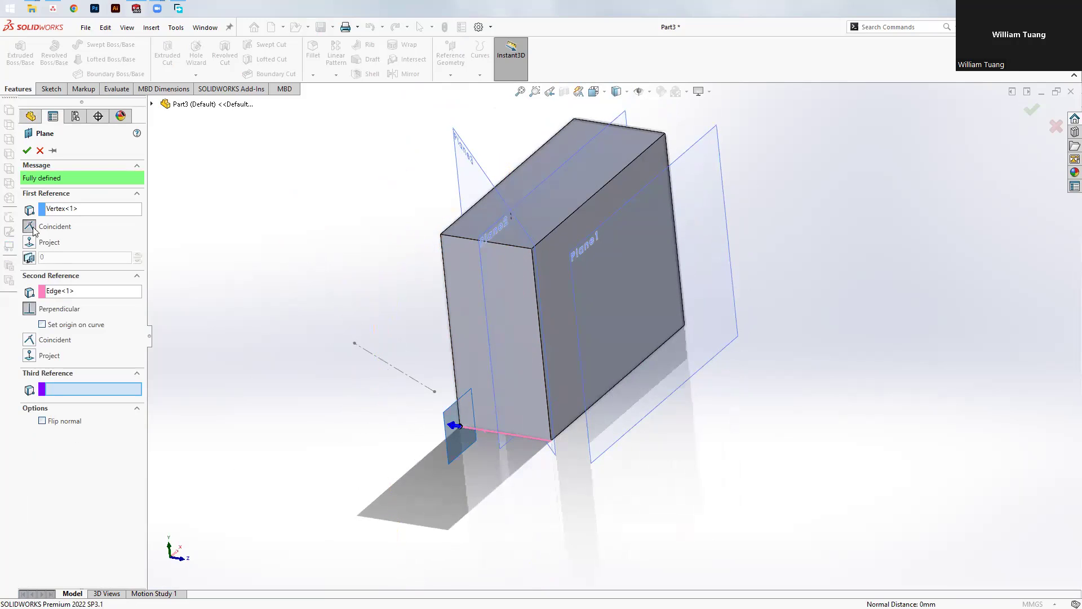
{"action": "left_click", "coordinate": [26, 150]}
Create Plane5 through a bottom corner, a top-corner point and a lower corner.
{"action": "left_click", "coordinate": [453, 75]}
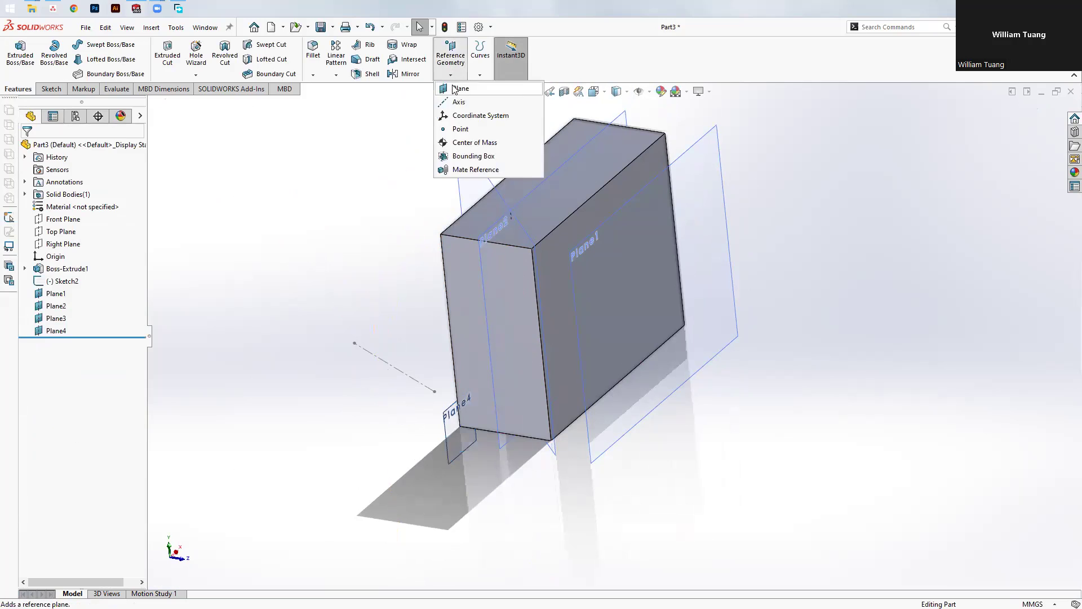
{"action": "left_click", "coordinate": [460, 427]}
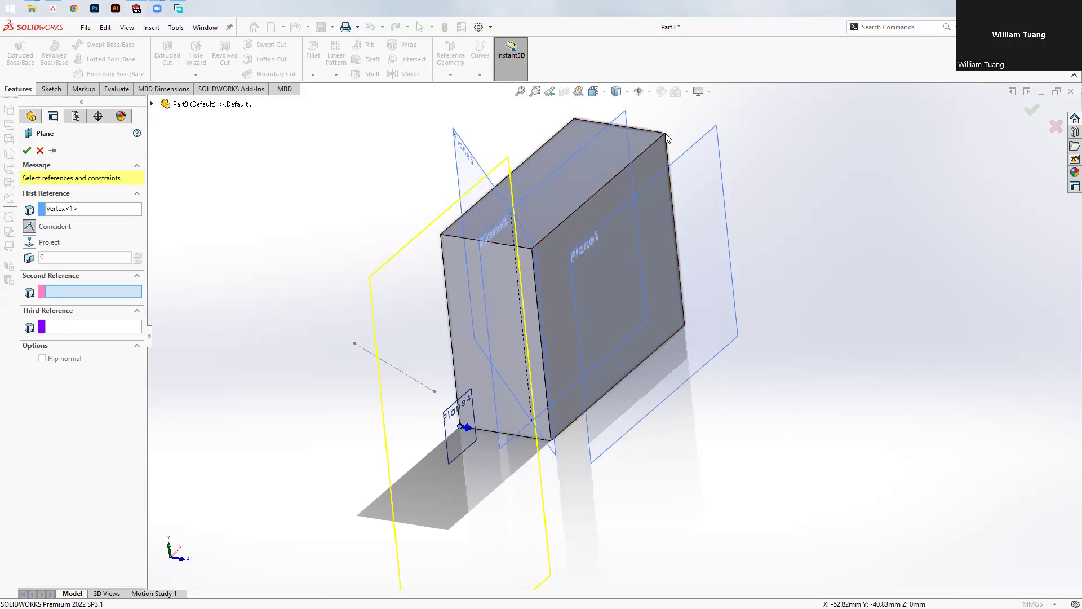
{"action": "middle_click_drag", "start_coordinate": [666, 137], "coordinate": [678, 133]}
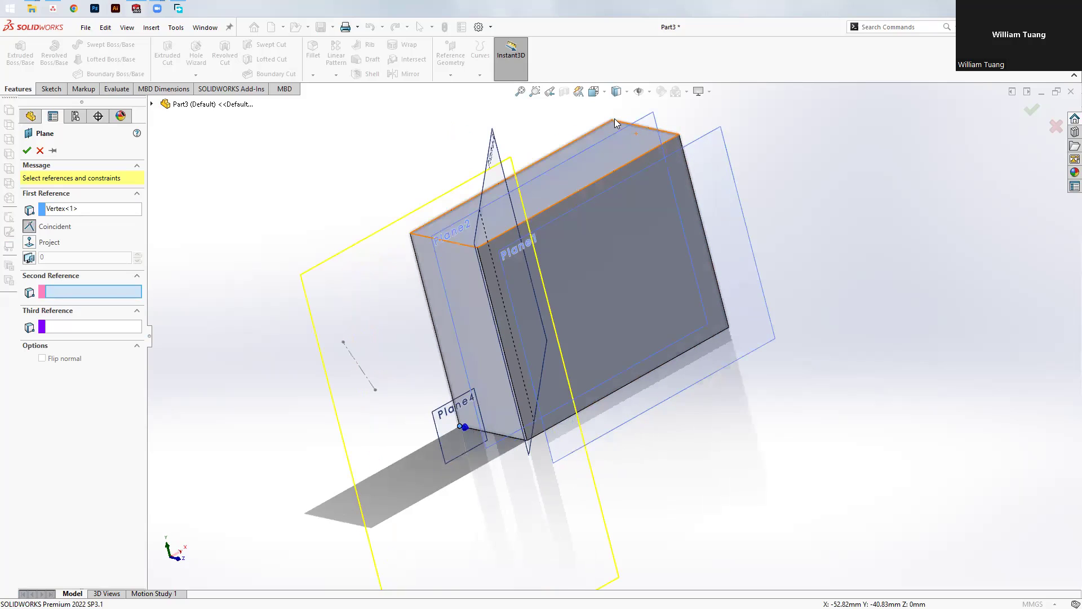
{"action": "left_click", "coordinate": [645, 126]}
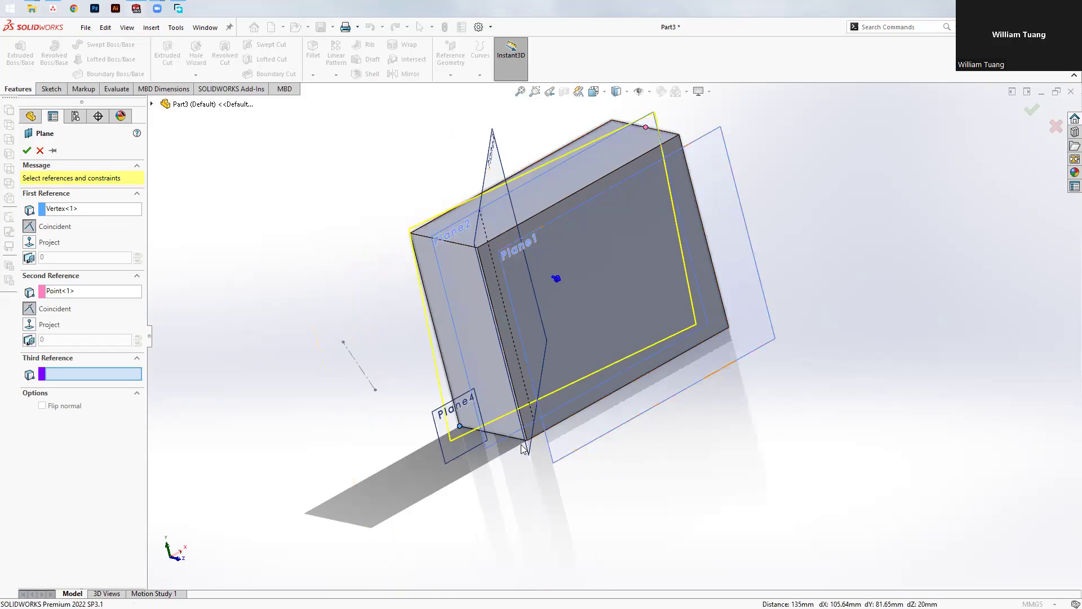
{"action": "mouse_move", "coordinate": [529, 443]}
{"action": "middle_mouse_down"}
{"action": "mouse_move", "coordinate": [601, 384]}
{"action": "mouse_move", "coordinate": [614, 442]}
{"action": "middle_mouse_up"}
{"action": "left_click", "coordinate": [608, 415]}
{"action": "mouse_move", "coordinate": [546, 371]}
{"action": "middle_mouse_down"}
{"action": "mouse_move", "coordinate": [595, 350]}
{"action": "mouse_move", "coordinate": [210, 368]}
{"action": "middle_mouse_up"}
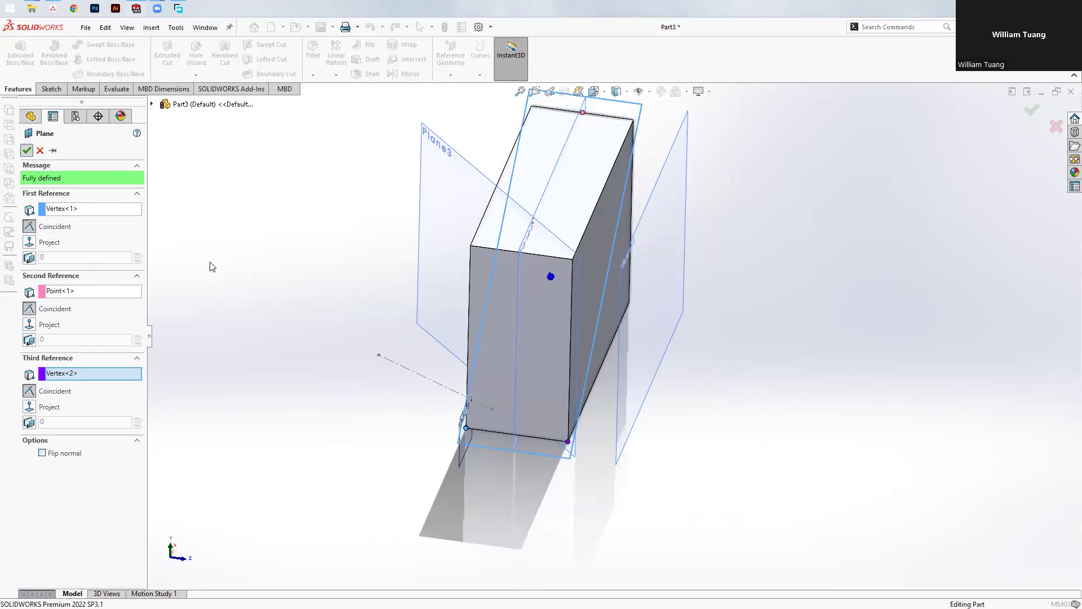
{"action": "key", "text": "Return"}
{"action": "mouse_move", "coordinate": [273, 264]}
{"action": "middle_mouse_down"}
{"action": "mouse_move", "coordinate": [355, 241]}
{"action": "mouse_move", "coordinate": [339, 191]}
{"action": "mouse_move", "coordinate": [355, 278]}
{"action": "middle_mouse_up"}
Start a plane on the block's top front edge with Right Plane as second reference.
{"action": "left_click", "coordinate": [450, 57]}
{"action": "left_click", "coordinate": [460, 88]}
{"action": "scroll", "coordinate": [626, 391], "scroll_direction": "down", "scroll_amount": 3}
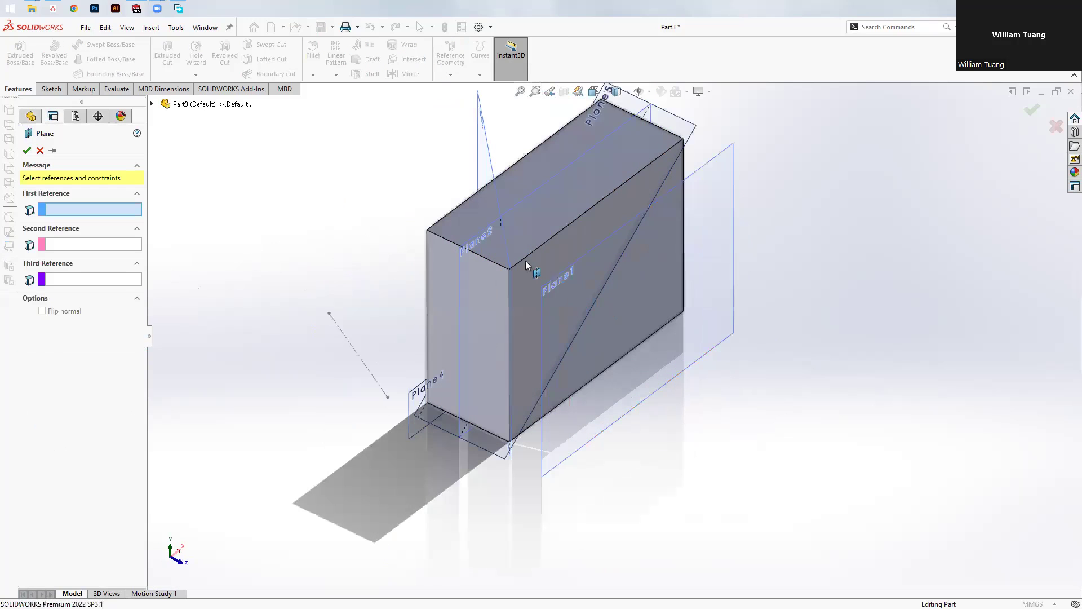
{"action": "left_click", "coordinate": [445, 243]}
{"action": "middle_click_drag", "start_coordinate": [334, 304], "coordinate": [287, 270]}
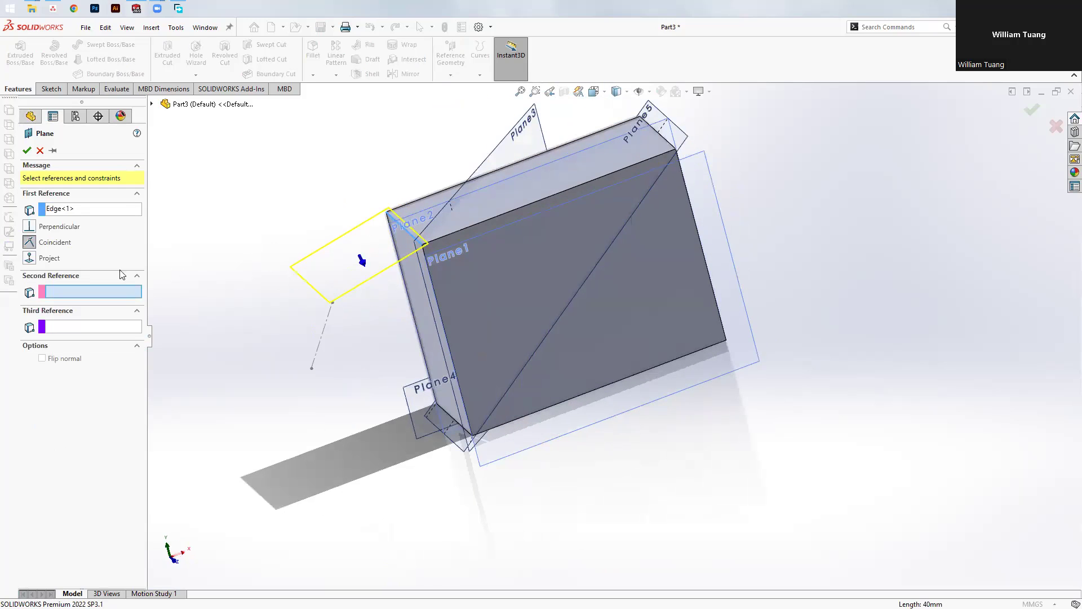
{"action": "left_click", "coordinate": [152, 104]}
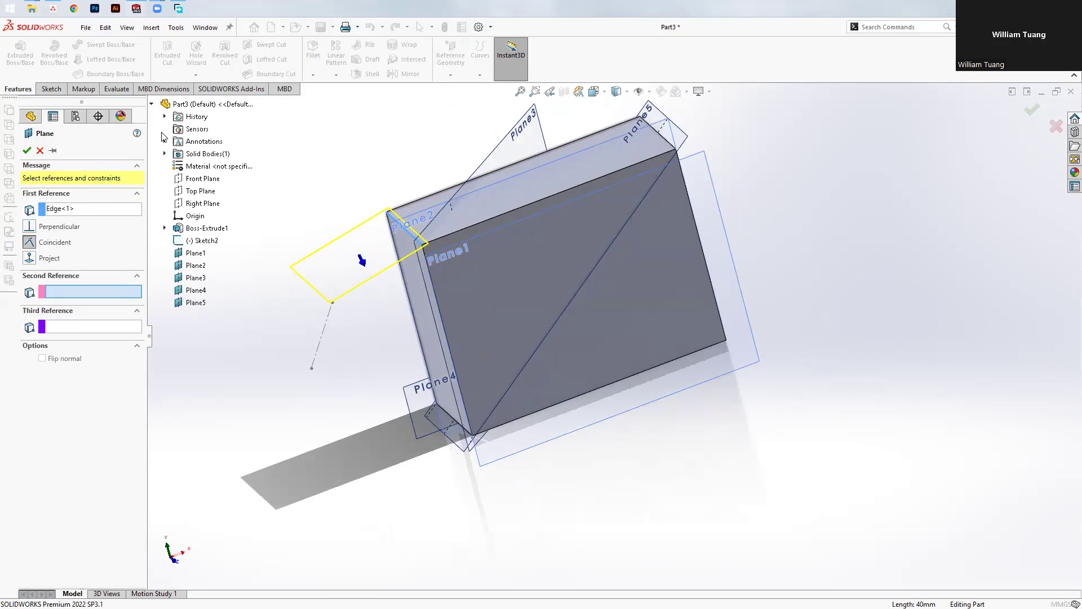
{"action": "left_click", "coordinate": [194, 206]}
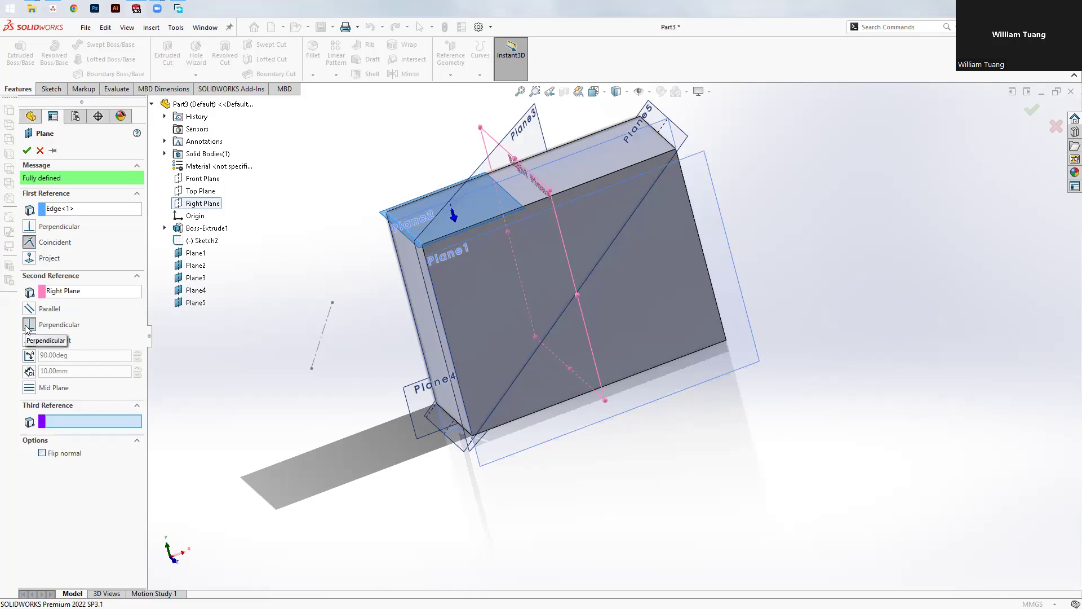
Swap the second reference to Top Plane, try parallel then perpendicular, and cancel the plane.
{"action": "left_click", "coordinate": [73, 292]}
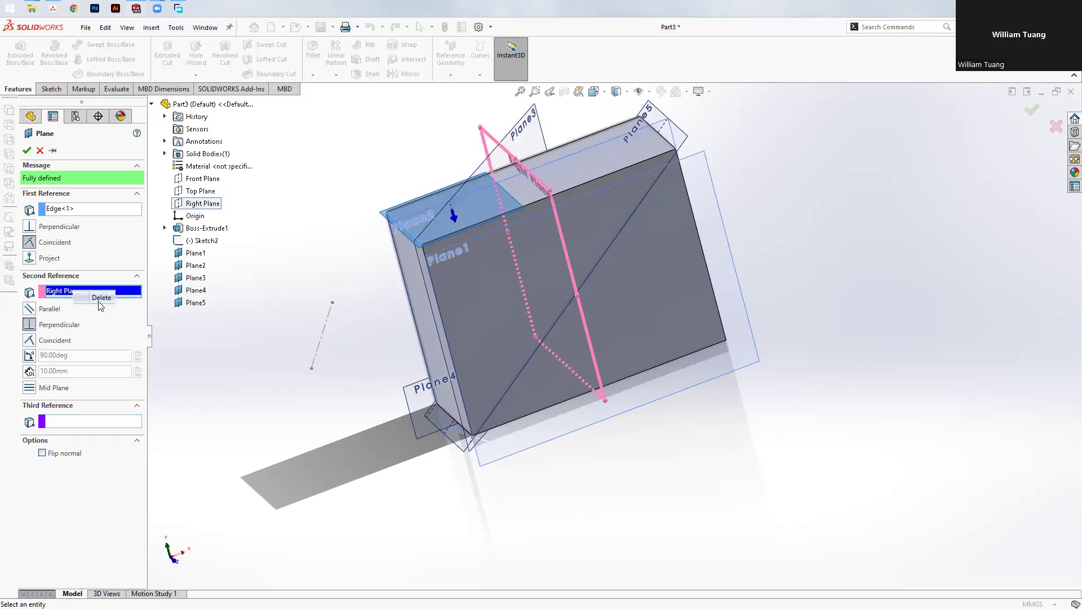
{"action": "key", "text": "Delete"}
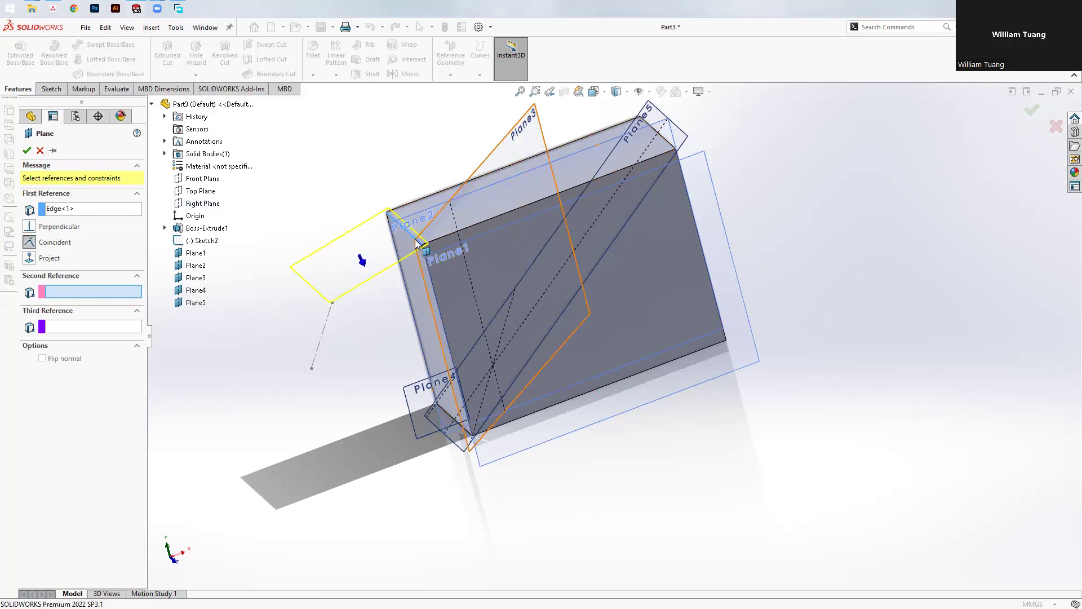
{"action": "left_click", "coordinate": [198, 194]}
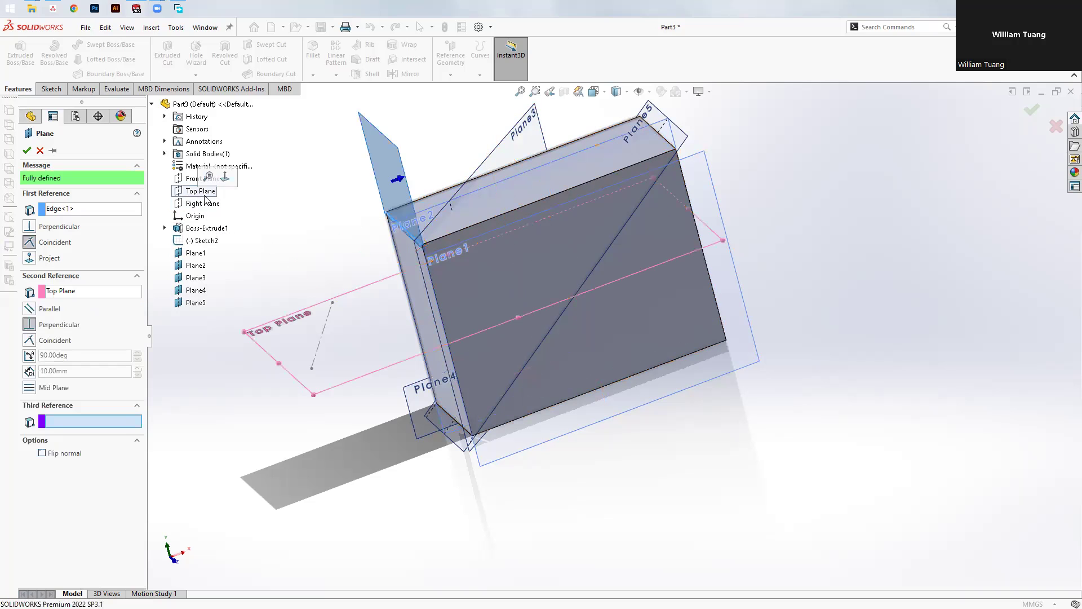
{"action": "left_click", "coordinate": [30, 309]}
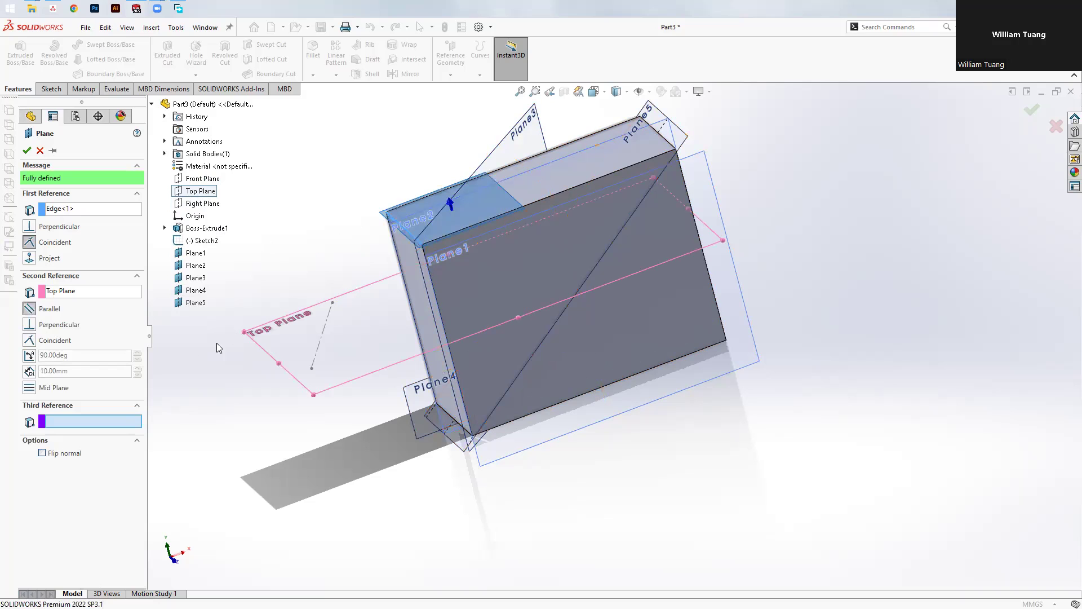
{"action": "left_click", "coordinate": [30, 324]}
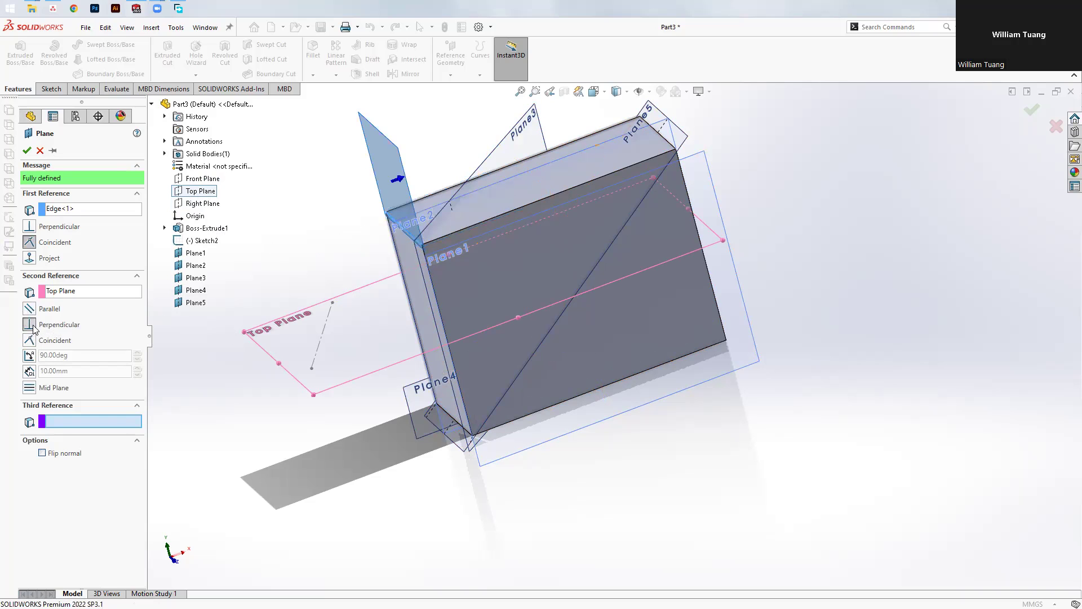
{"action": "left_click", "coordinate": [40, 150]}
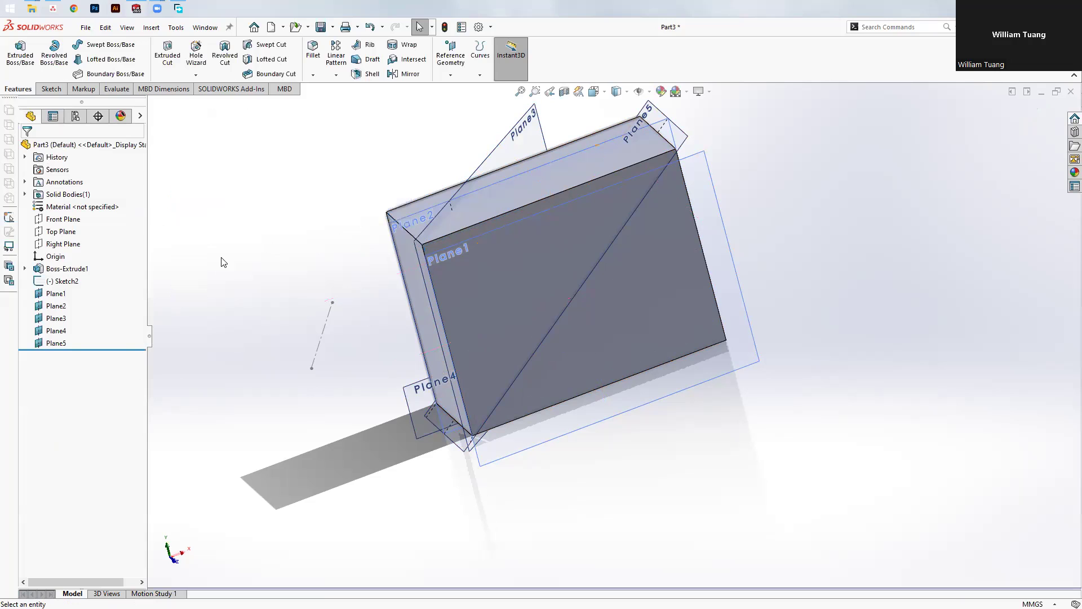
Restart the plane from the top front edge, referenced to Right Plane.
{"action": "left_click", "coordinate": [450, 75]}
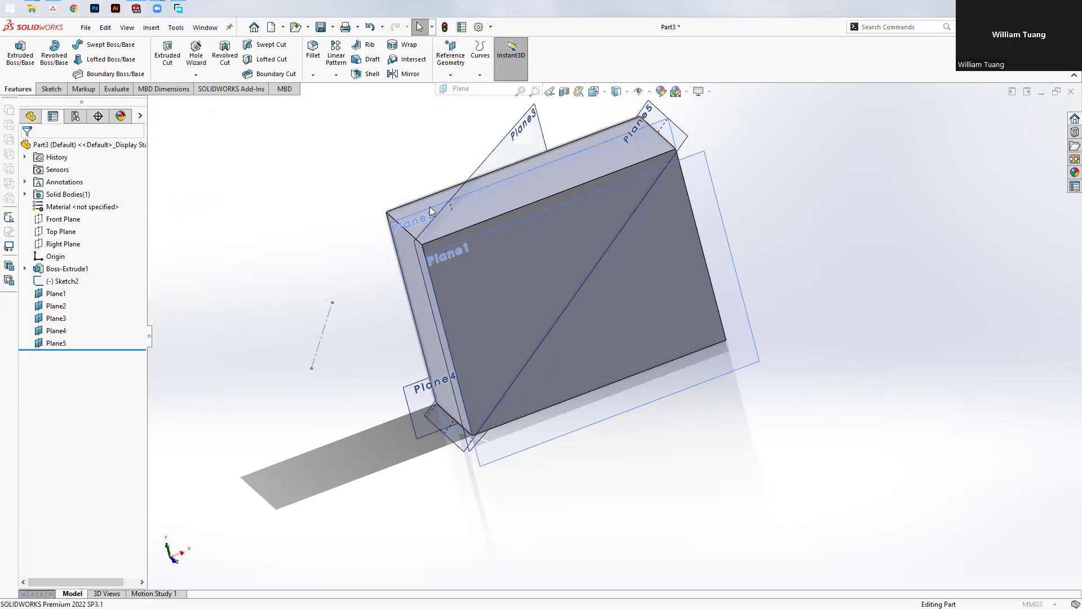
{"action": "left_click", "coordinate": [411, 237]}
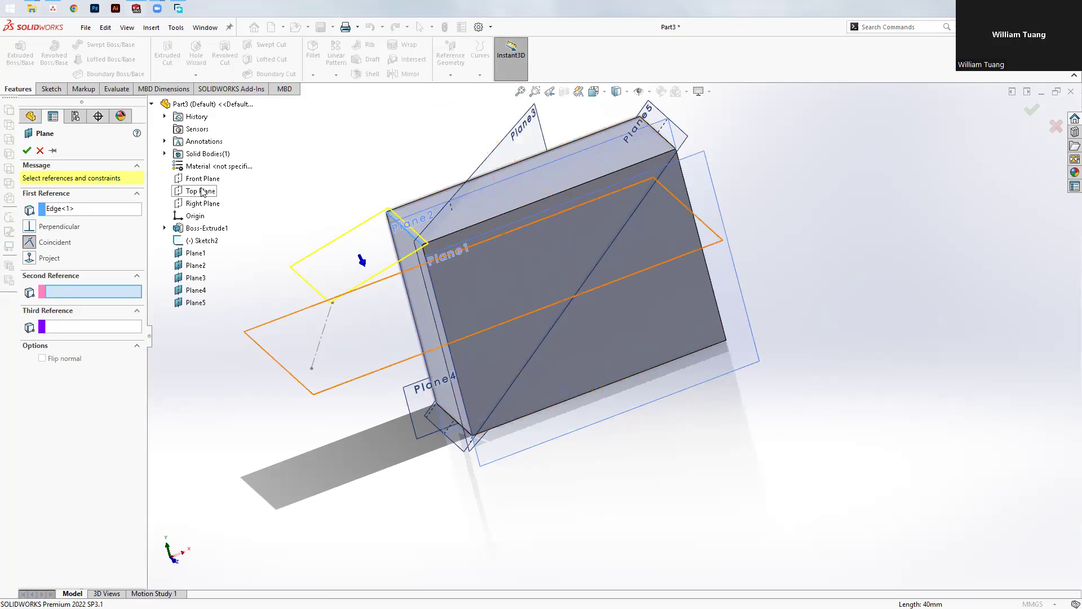
{"action": "left_click", "coordinate": [201, 207]}
{"action": "left_click", "coordinate": [27, 150]}
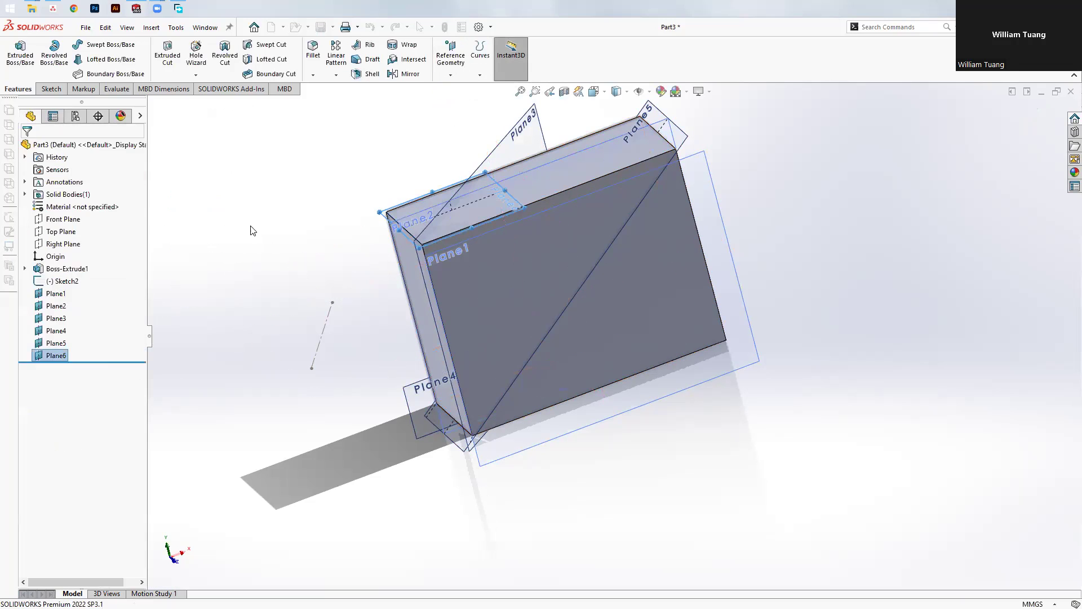
{"action": "left_click_drag", "start_coordinate": [103, 363], "coordinate": [107, 299]}
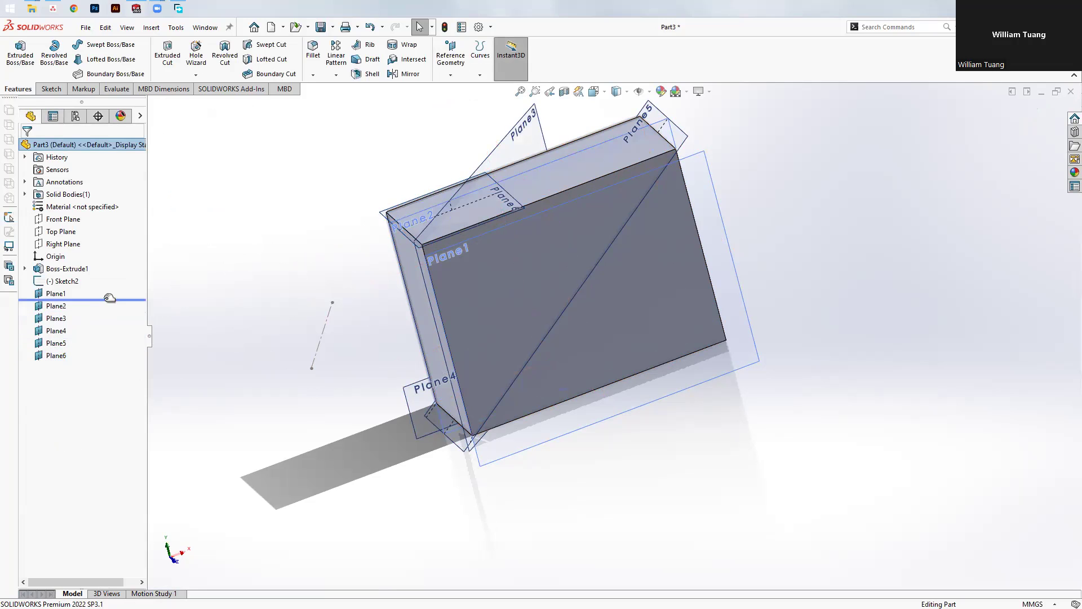
{"action": "middle_click_drag", "start_coordinate": [286, 280], "coordinate": [370, 282]}
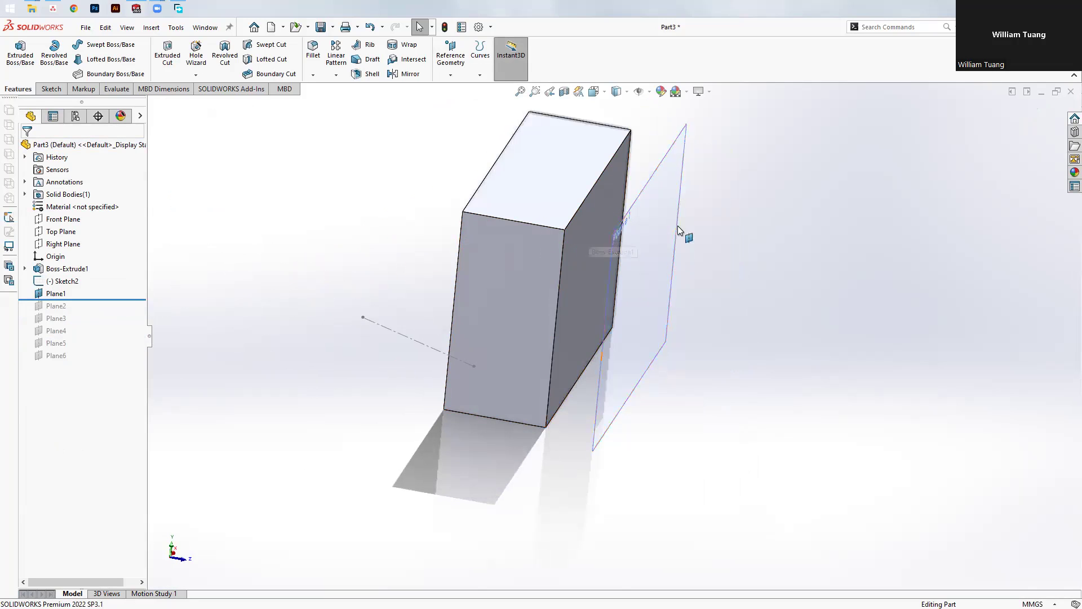
{"action": "middle_click_drag", "start_coordinate": [690, 214], "coordinate": [686, 209]}
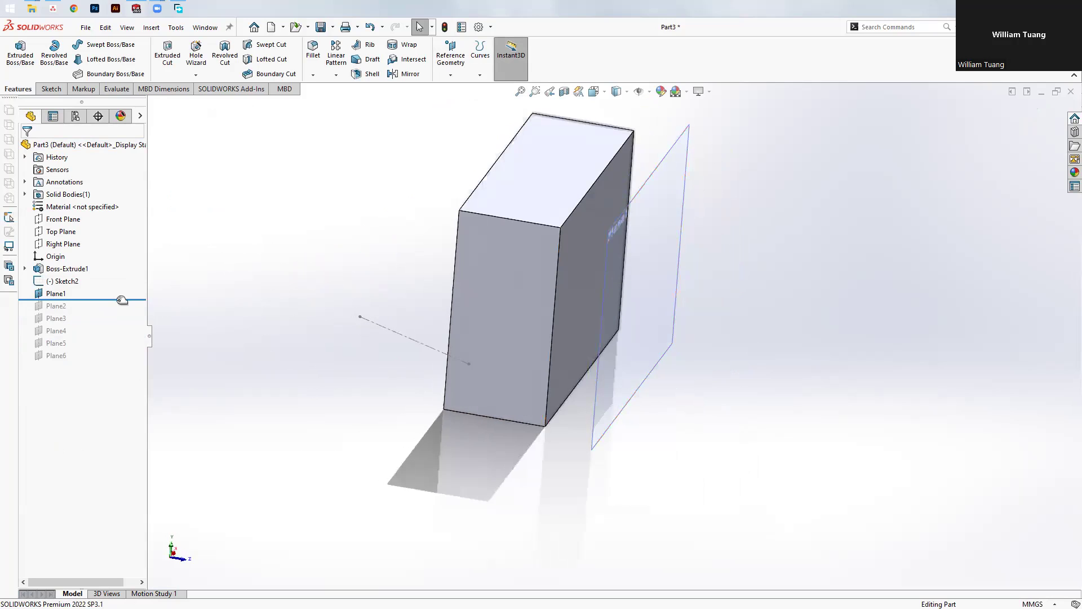
{"action": "left_click_drag", "start_coordinate": [117, 300], "coordinate": [120, 312]}
{"action": "mouse_move", "coordinate": [353, 209]}
{"action": "middle_mouse_down"}
{"action": "mouse_move", "coordinate": [398, 224]}
{"action": "mouse_move", "coordinate": [394, 248]}
{"action": "middle_mouse_up"}
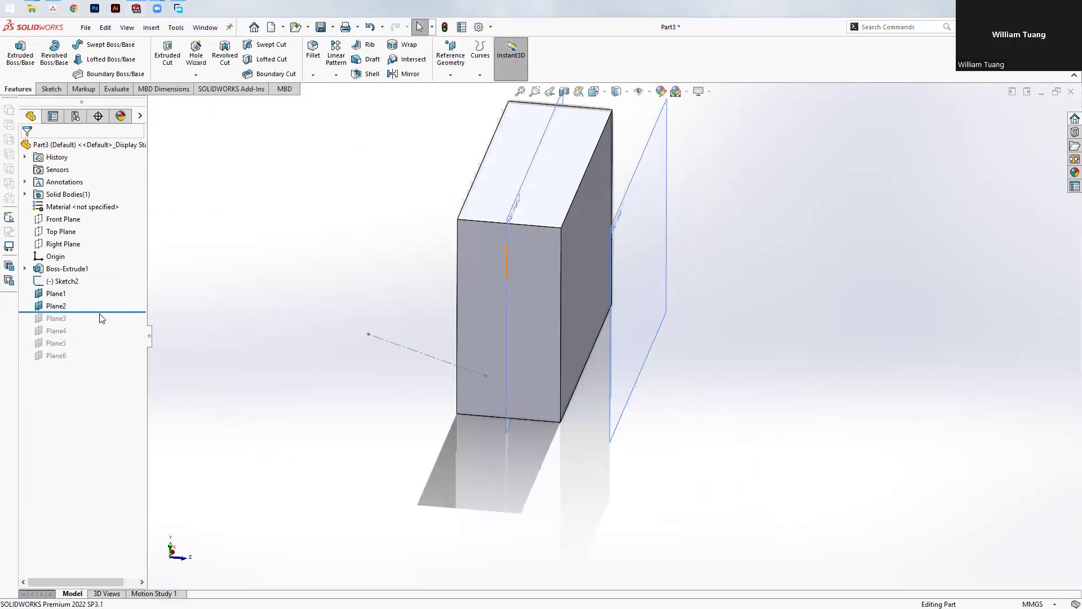
{"action": "left_click_drag", "start_coordinate": [105, 312], "coordinate": [104, 325]}
{"action": "mouse_move", "coordinate": [347, 284]}
{"action": "middle_mouse_down"}
{"action": "mouse_move", "coordinate": [369, 241]}
{"action": "mouse_move", "coordinate": [361, 301]}
{"action": "middle_mouse_up"}
{"action": "middle_click_drag", "start_coordinate": [570, 321], "coordinate": [485, 169]}
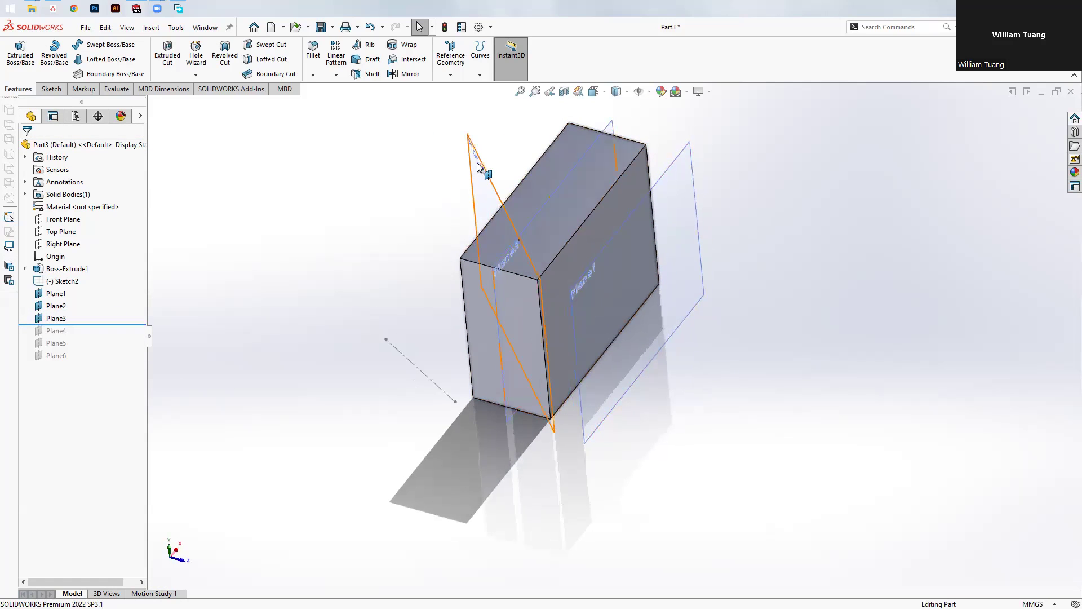
{"action": "left_click_drag", "start_coordinate": [105, 324], "coordinate": [80, 337]}
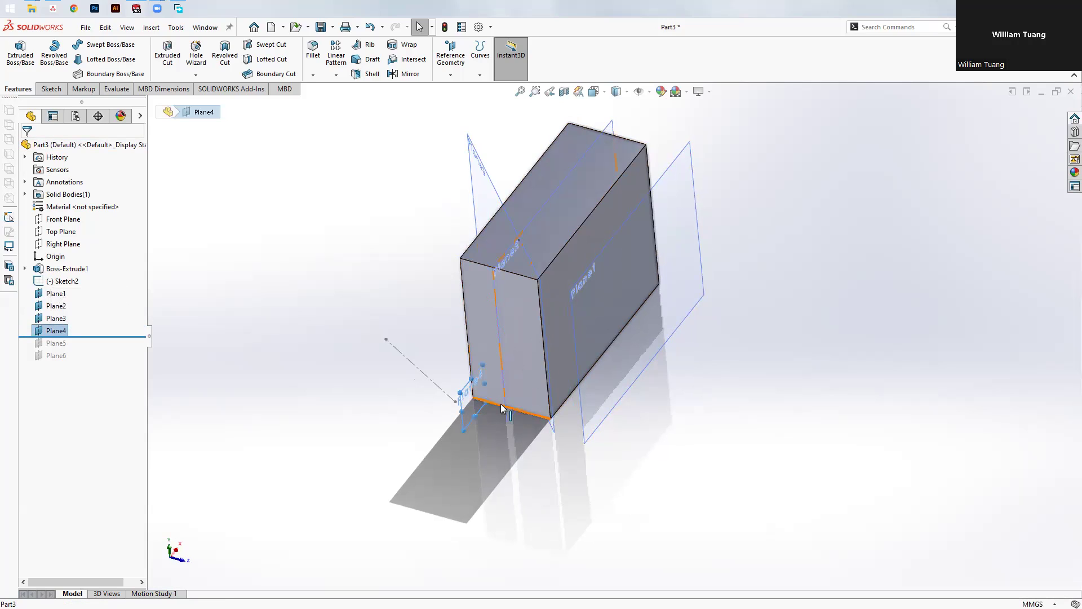
{"action": "left_click", "coordinate": [185, 372]}
{"action": "left_click_drag", "start_coordinate": [105, 337], "coordinate": [90, 349]}
{"action": "mouse_move", "coordinate": [236, 348]}
{"action": "middle_mouse_down"}
{"action": "mouse_move", "coordinate": [307, 343]}
{"action": "mouse_move", "coordinate": [454, 398]}
{"action": "middle_mouse_up"}
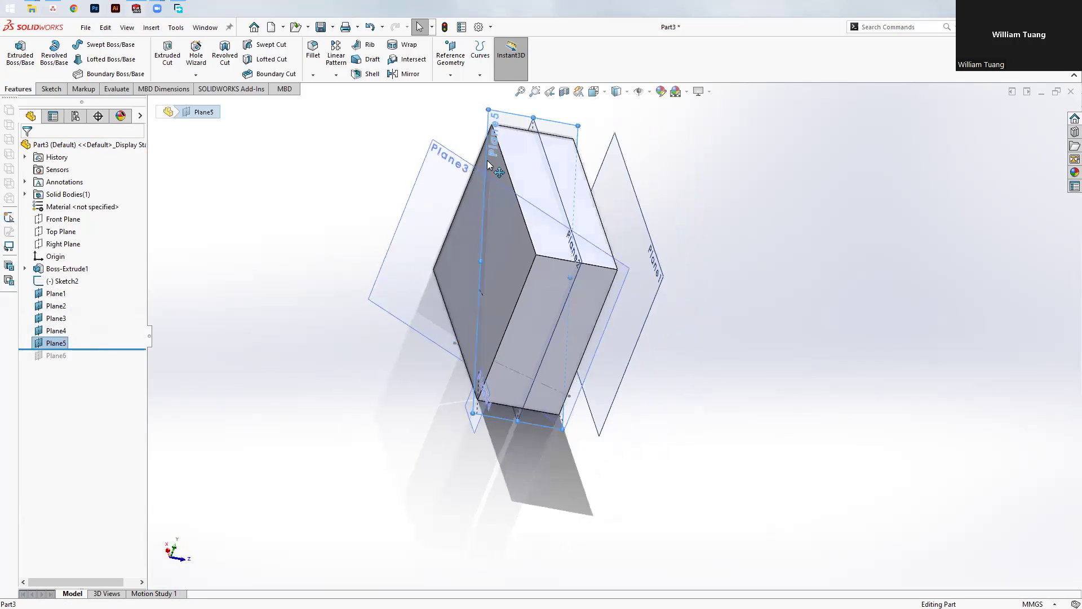
{"action": "mouse_move", "coordinate": [510, 303]}
{"action": "middle_mouse_down"}
{"action": "mouse_move", "coordinate": [389, 267]}
{"action": "mouse_move", "coordinate": [358, 314]}
{"action": "middle_mouse_up"}
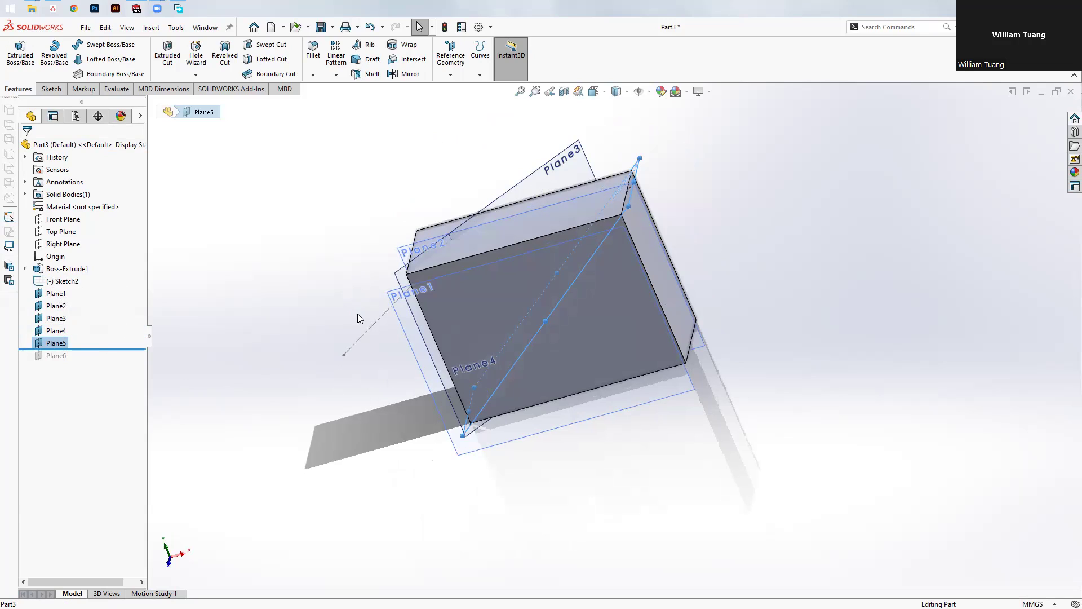
{"action": "left_click_drag", "start_coordinate": [85, 349], "coordinate": [86, 363]}
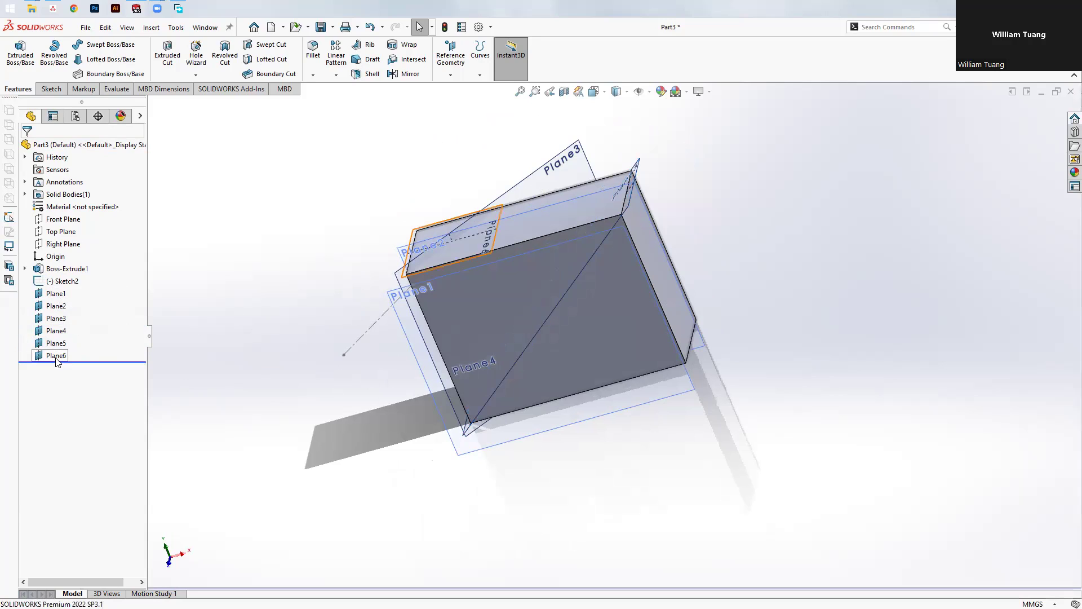
{"action": "left_click", "coordinate": [56, 356]}
{"action": "middle_click_drag", "start_coordinate": [232, 336], "coordinate": [289, 308]}
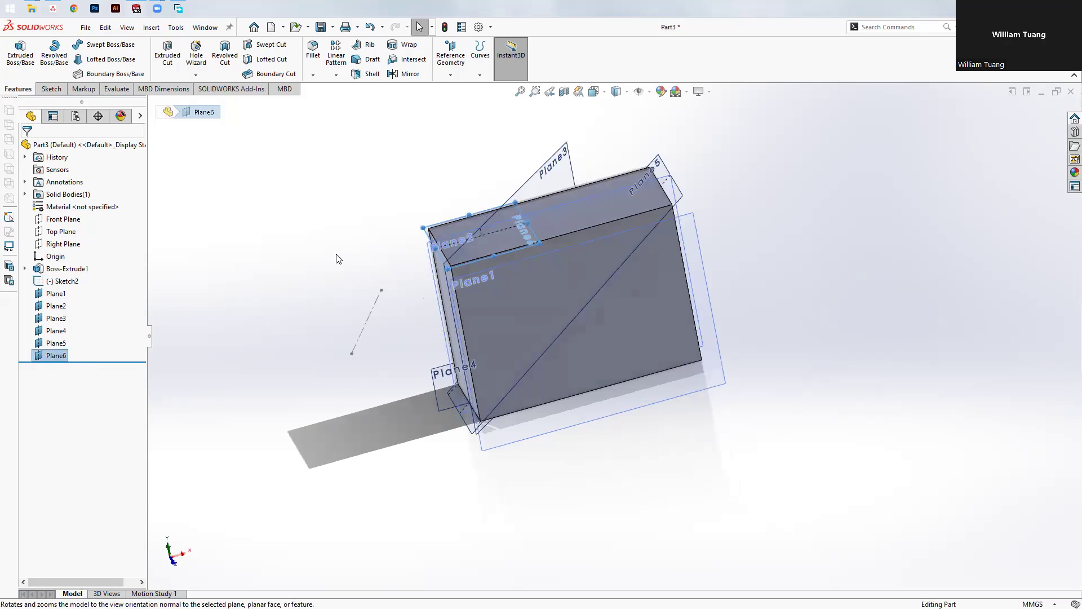